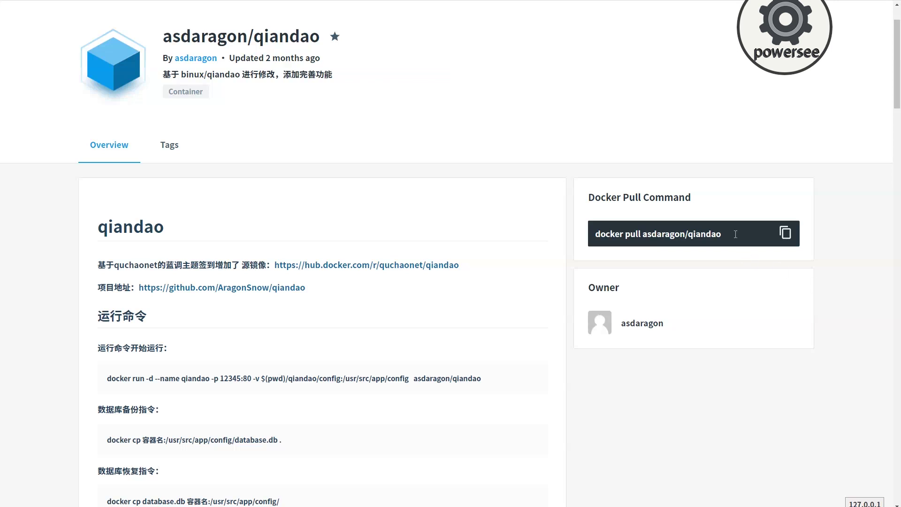
Copy the asdaragon/qiandao docker pull command from its Docker Hub page.
click(785, 234)
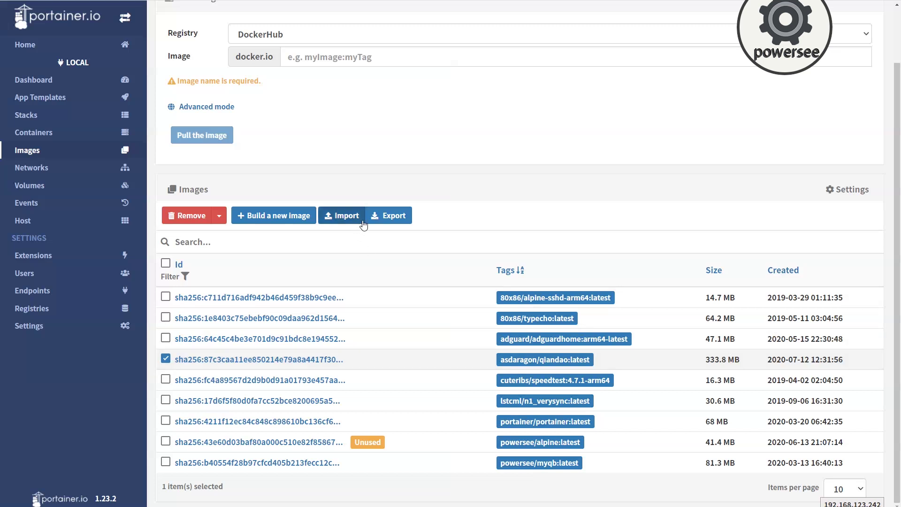
Export the asdaragon/qiandao:latest image as qiandao.tar, then begin an image import.
click(391, 223)
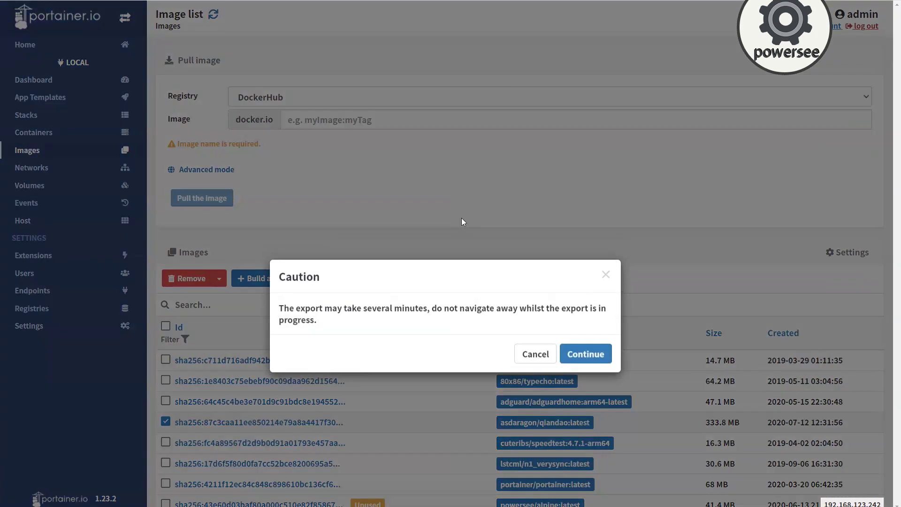
click(585, 357)
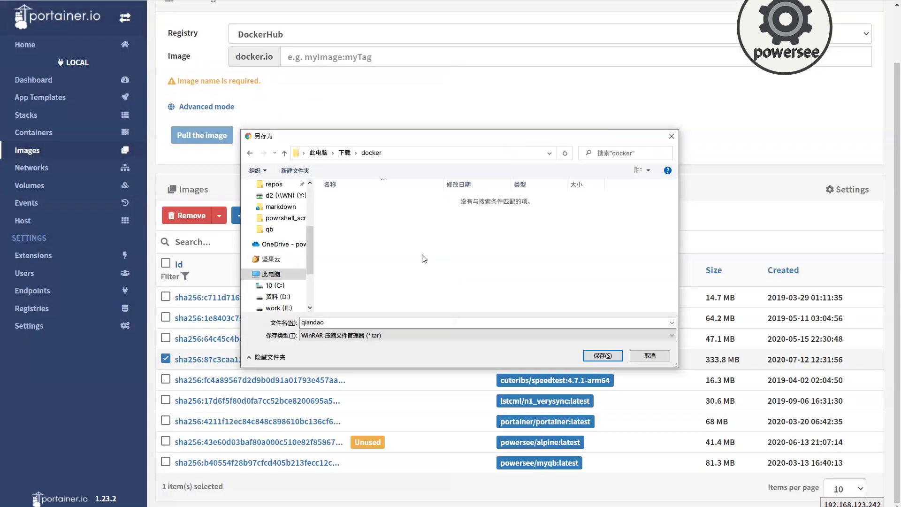
key(Return)
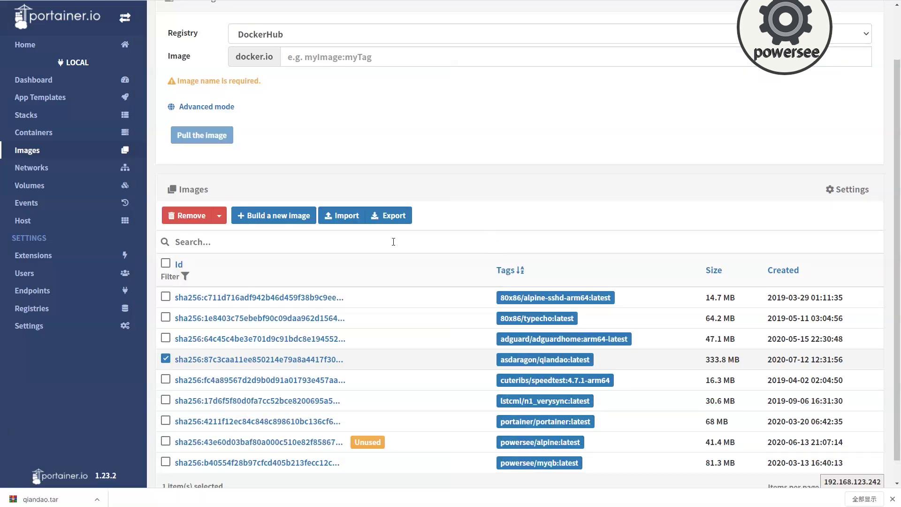
click(349, 219)
Upload the qiandao.tar archive as a Portainer image.
click(209, 108)
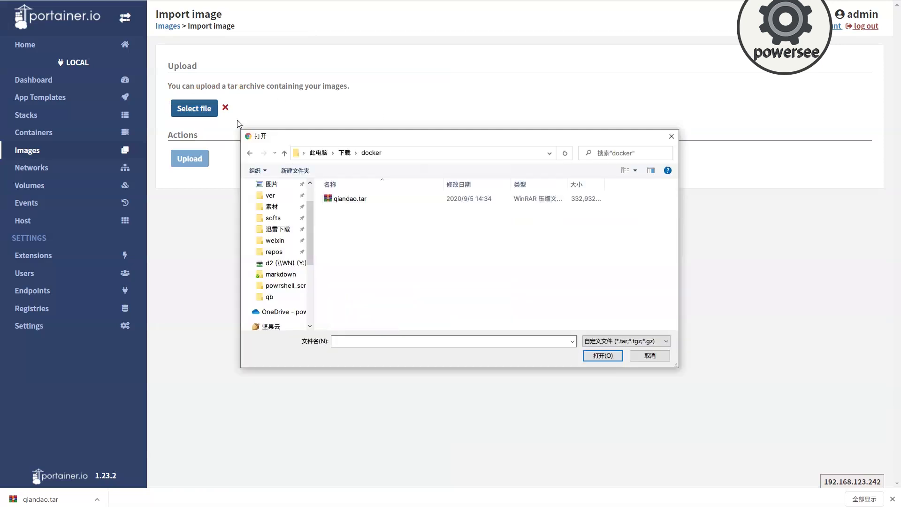
click(392, 205)
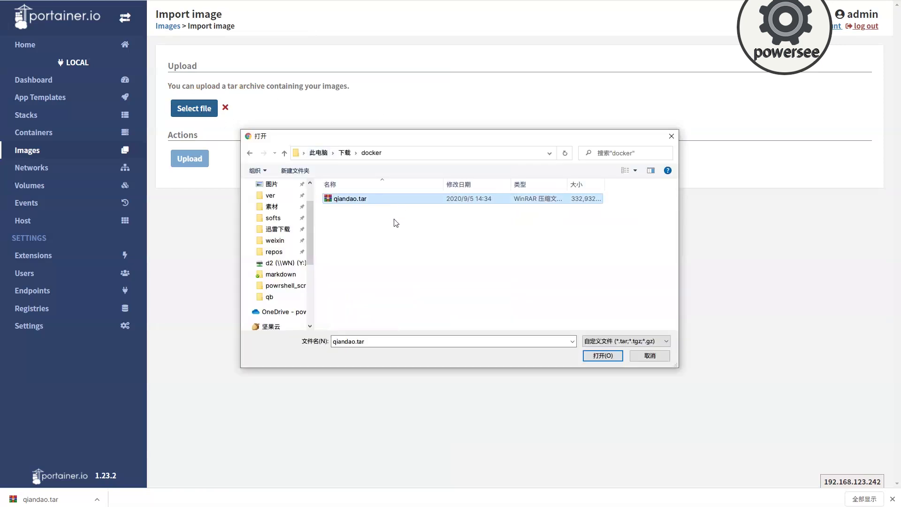
key(Return)
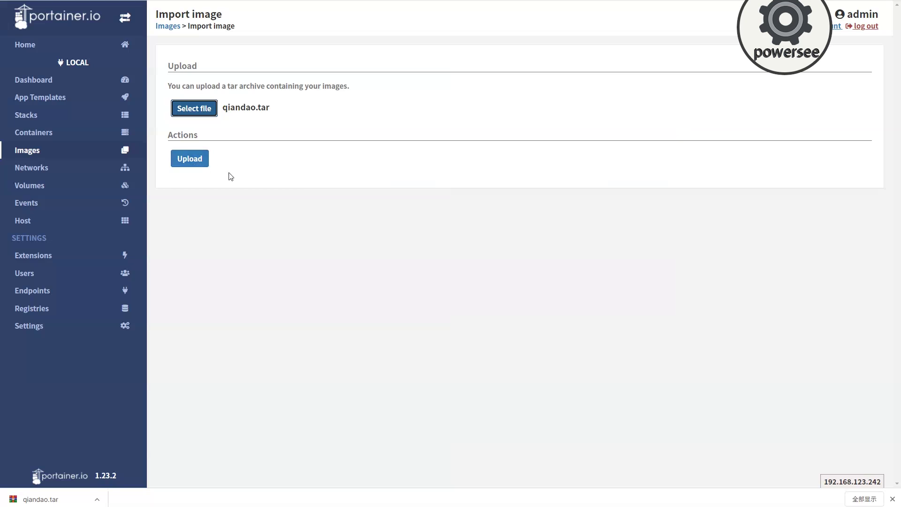
scroll(475, 241, down, 3)
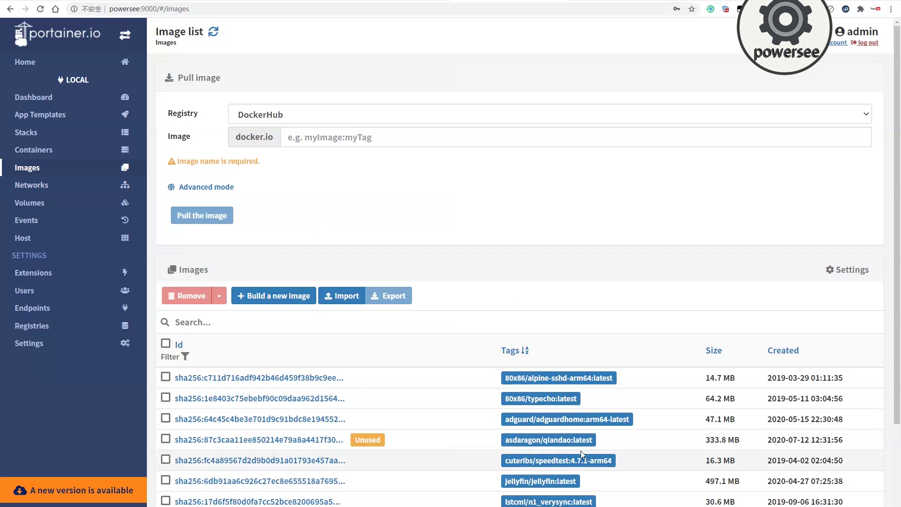
Confirm asdaragon/qiandao:latest is listed at 333.8 MB and select it.
drag(507, 439, 599, 443)
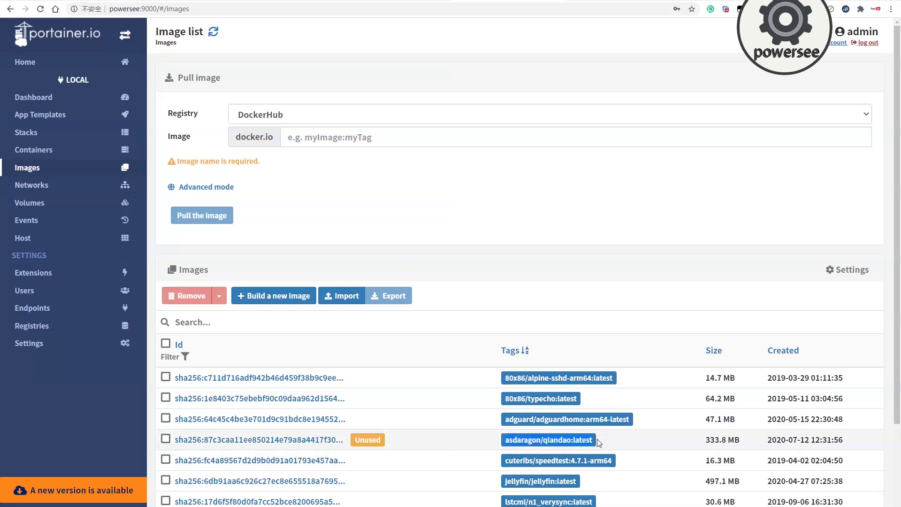
drag(706, 439, 742, 440)
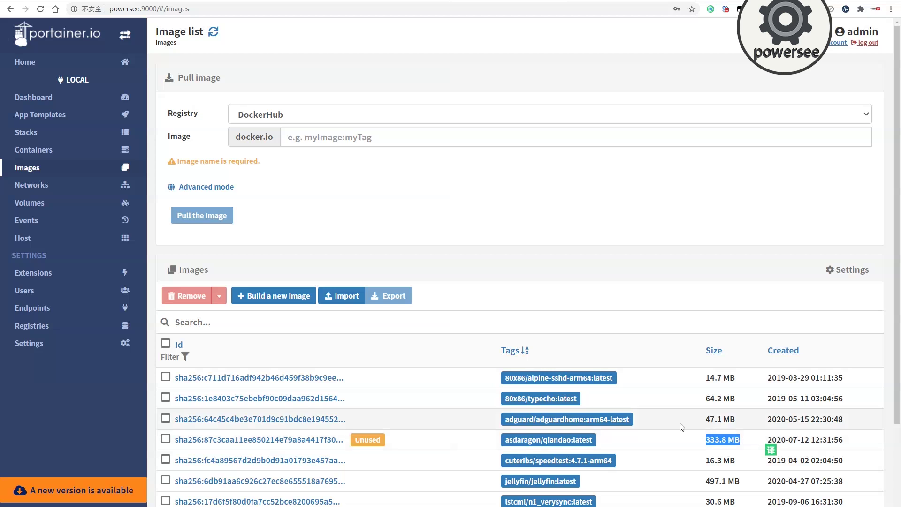
click(165, 438)
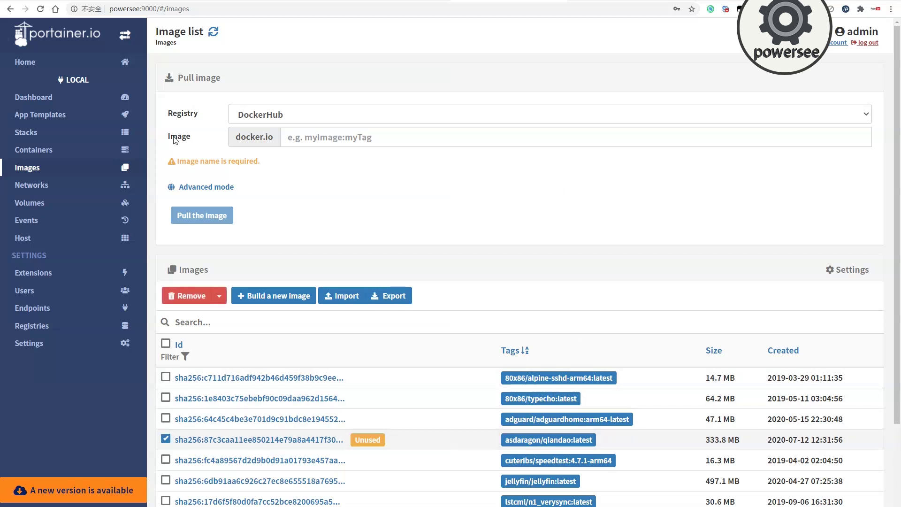
click(44, 152)
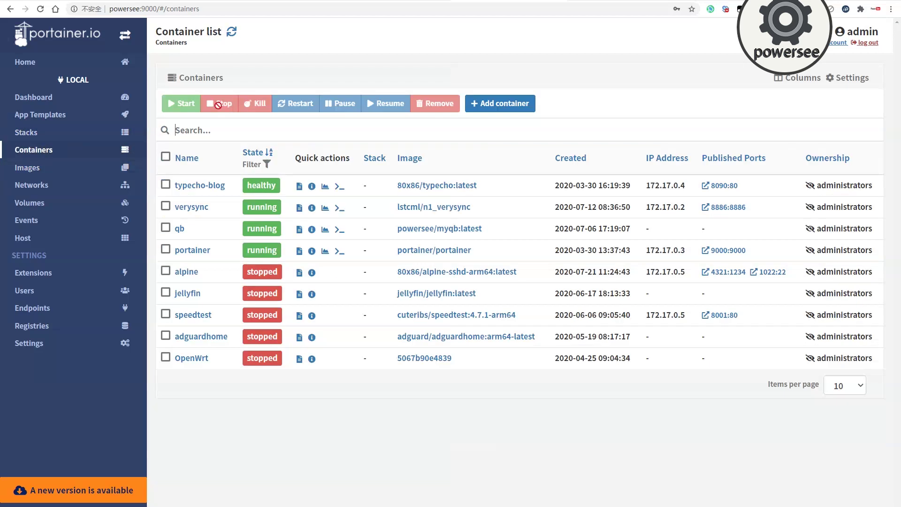
Create a new container named qiandao using the asdaragon/qiandao:latest image.
click(493, 106)
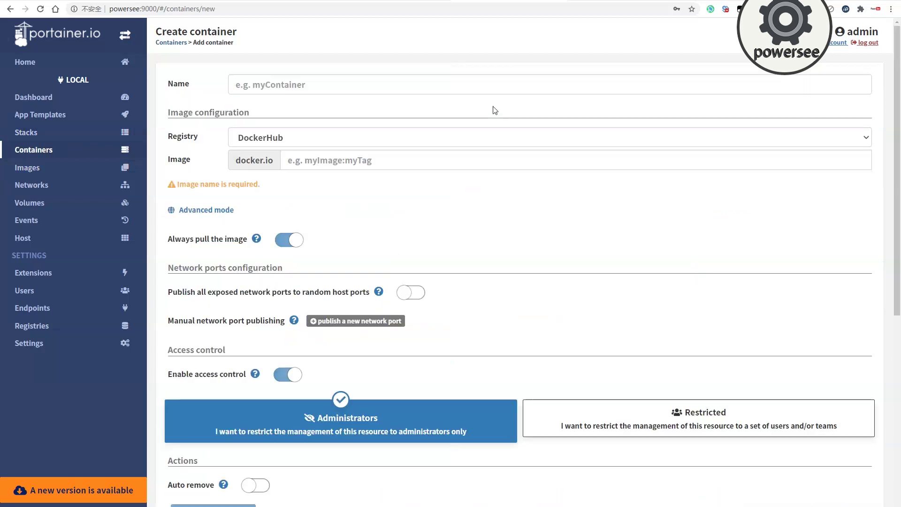
click(299, 89)
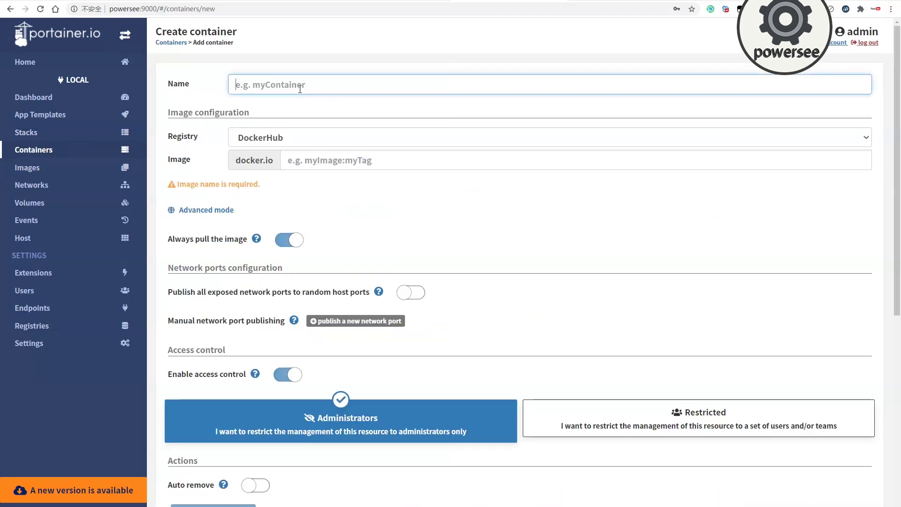
text(qiandao)
key(Tab)
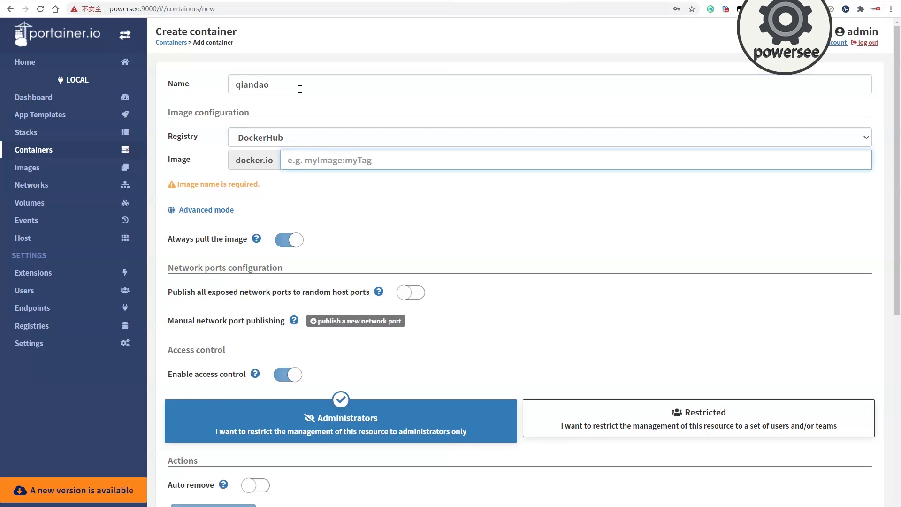
text(qian)
key(Return)
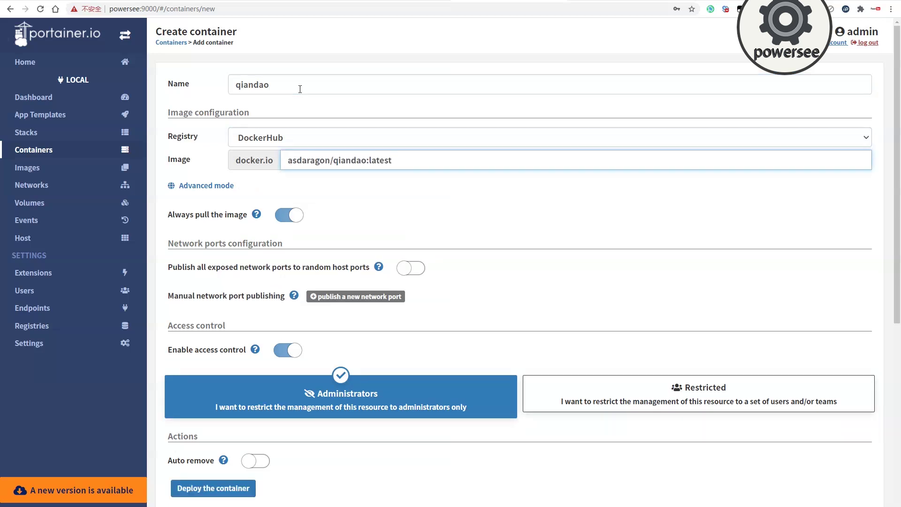
scroll(449, 285, down, 7)
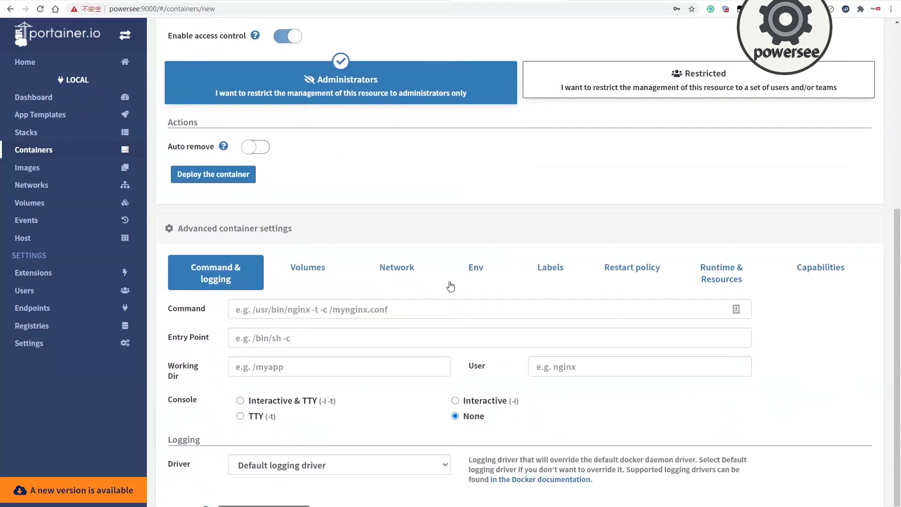
scroll(344, 288, up, 5)
scroll(336, 238, up, 2)
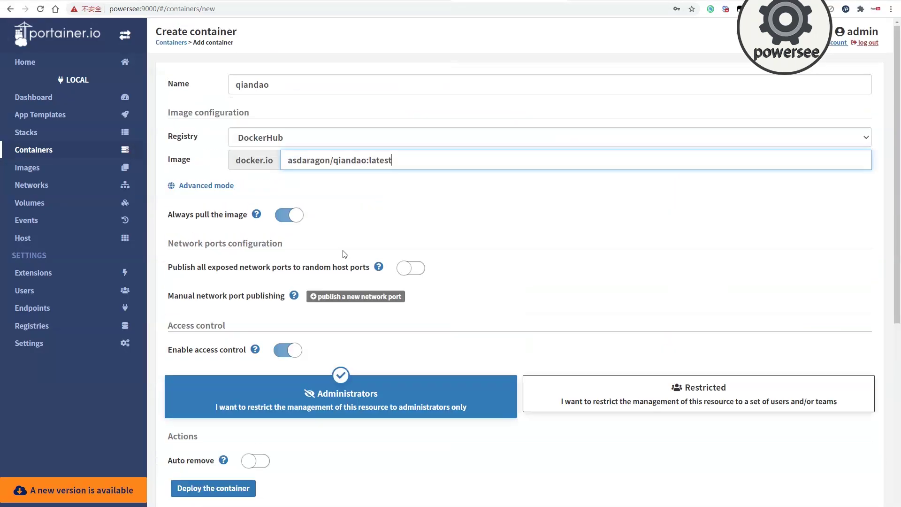
Map host port 9527 to container port 80 and deploy the container.
click(356, 296)
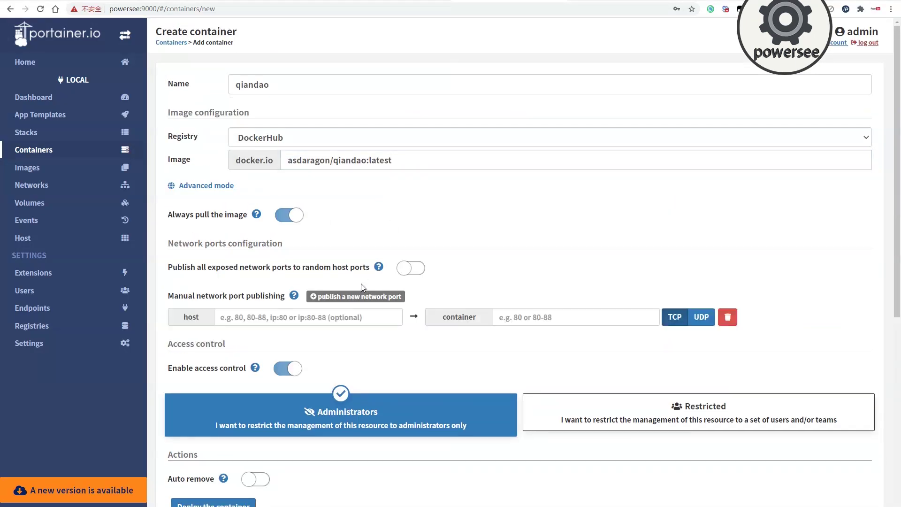
click(533, 317)
text(80)
click(362, 318)
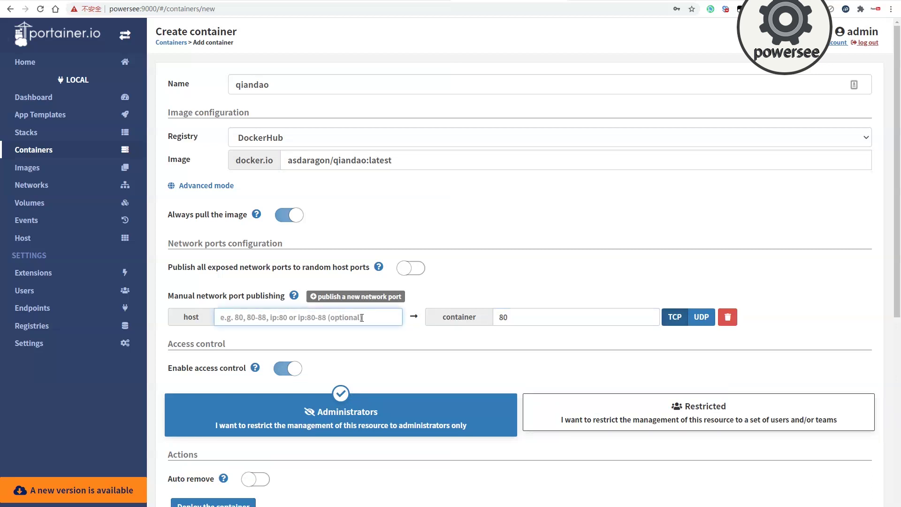
text(9)
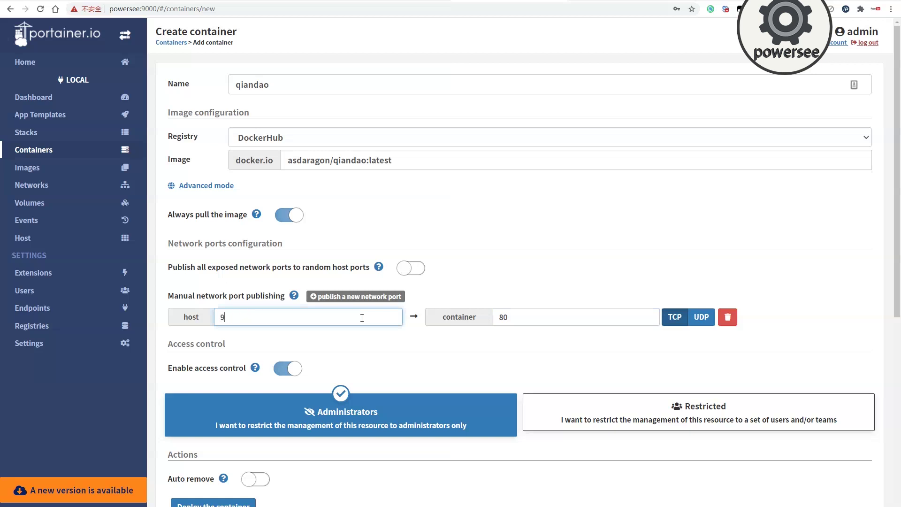
text(527)
scroll(366, 317, down, 2)
scroll(367, 318, down, 5)
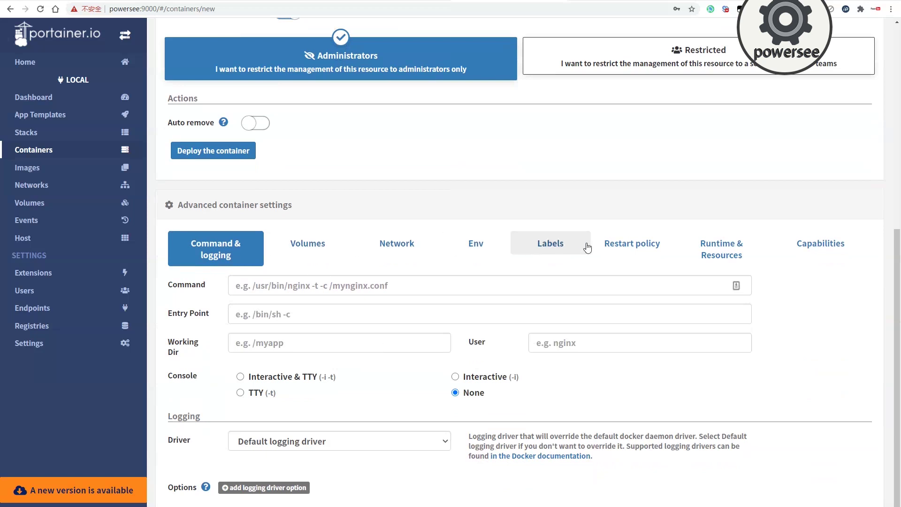
click(317, 249)
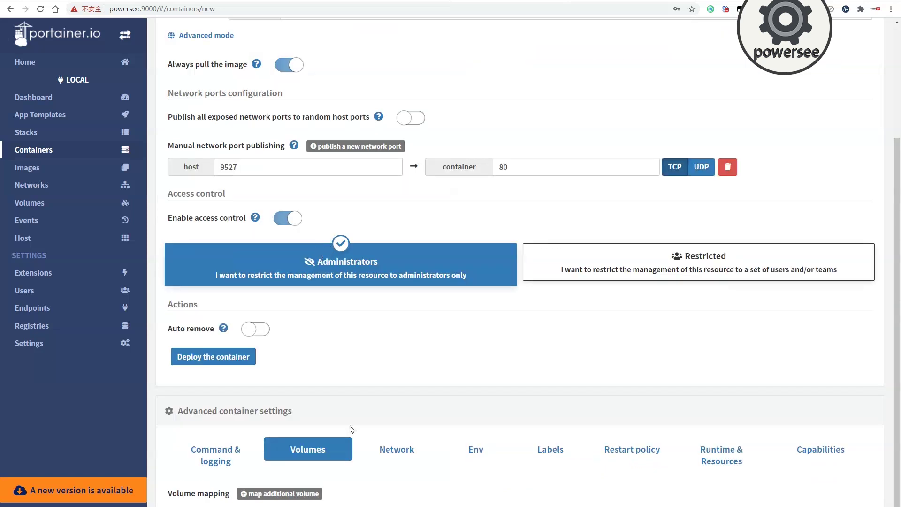
click(223, 359)
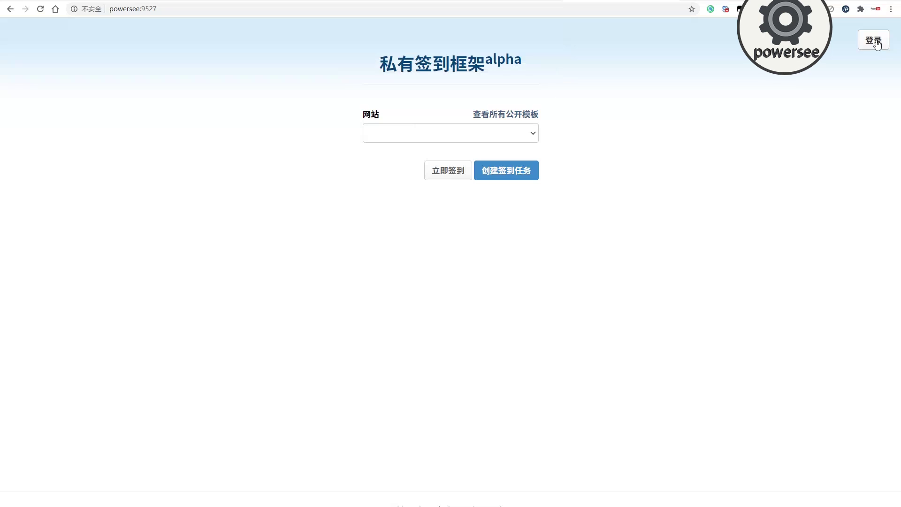
Log in to Qiandao with the account's email and password, saving the login in Chrome.
click(860, 46)
click(433, 139)
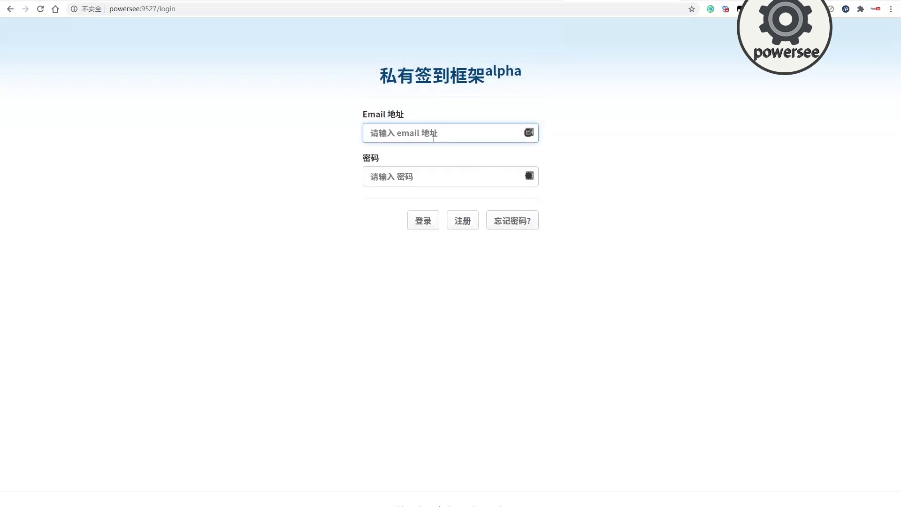
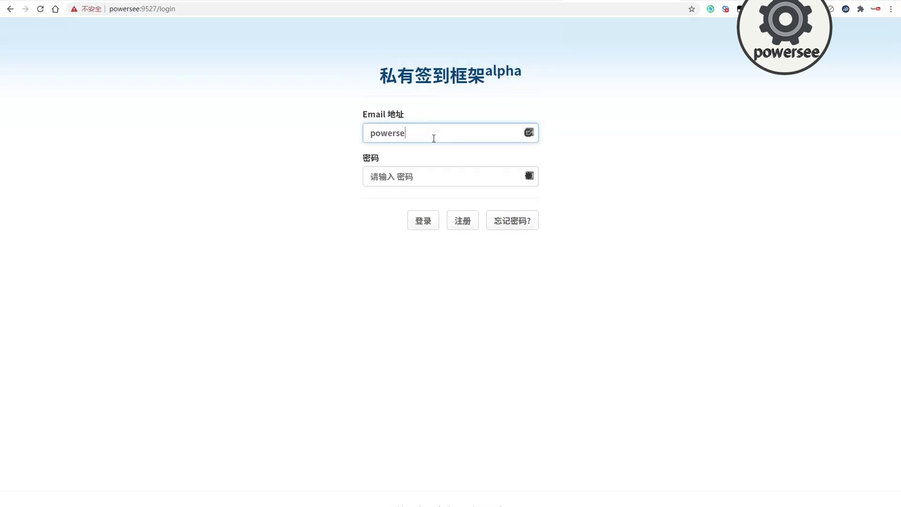
key(Tab)
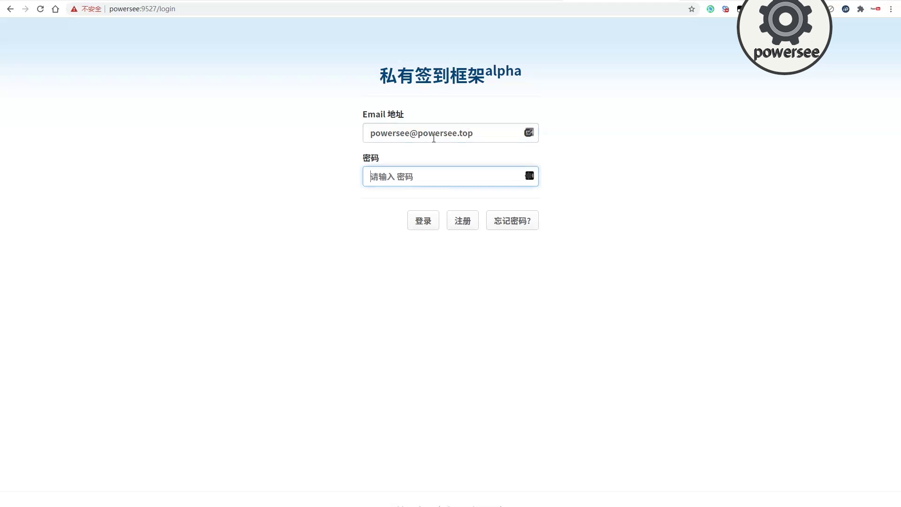
text(123)
click(462, 227)
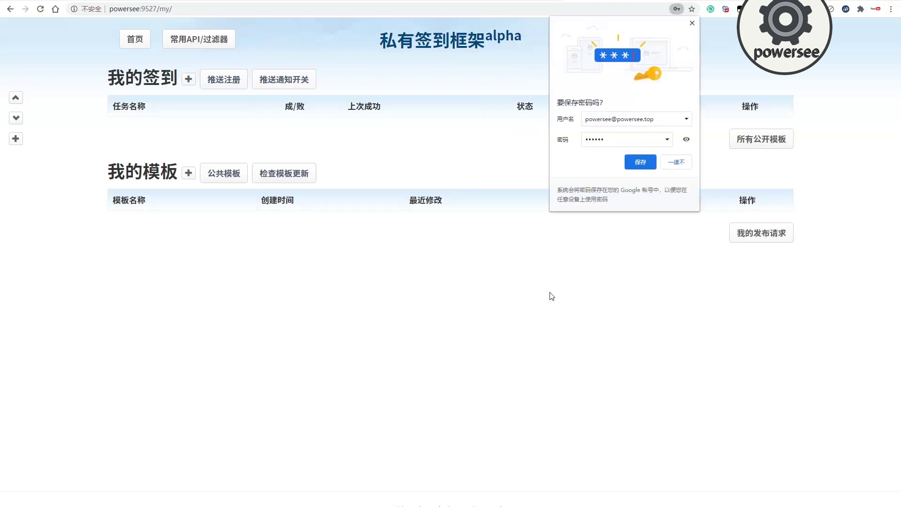
click(647, 165)
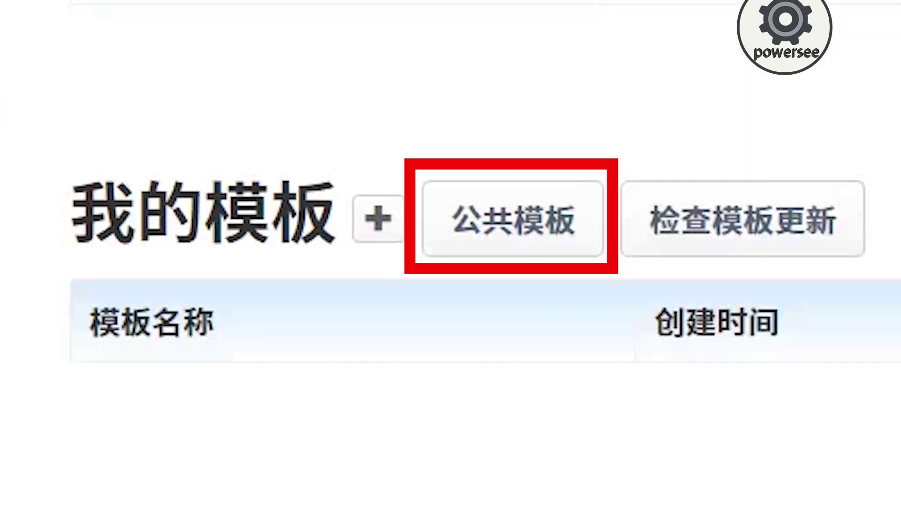
Read the public template notes down to 网易云音乐, which requires a music.163.com cookie.
click(513, 218)
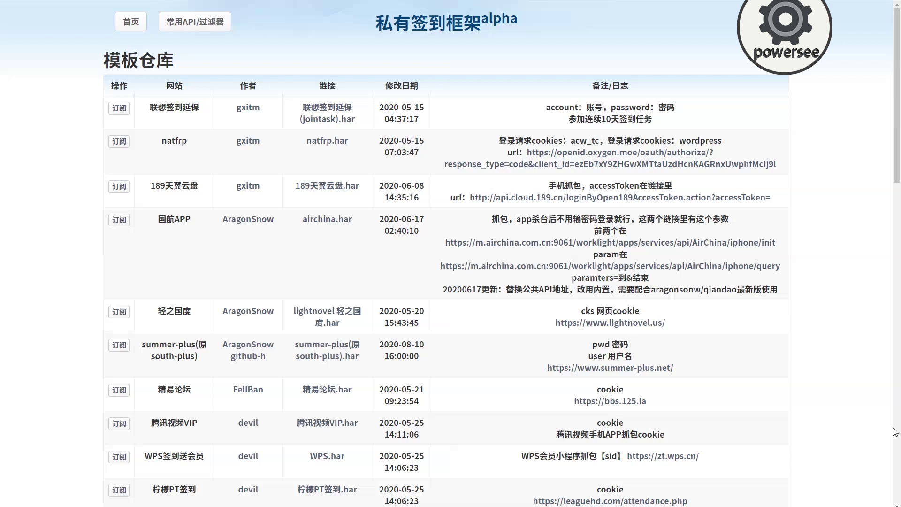
drag(546, 110, 607, 104)
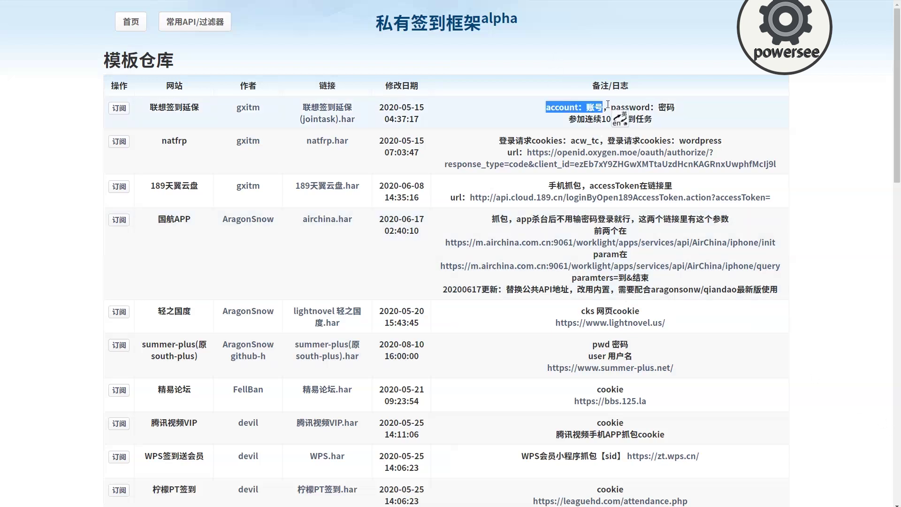
click(667, 104)
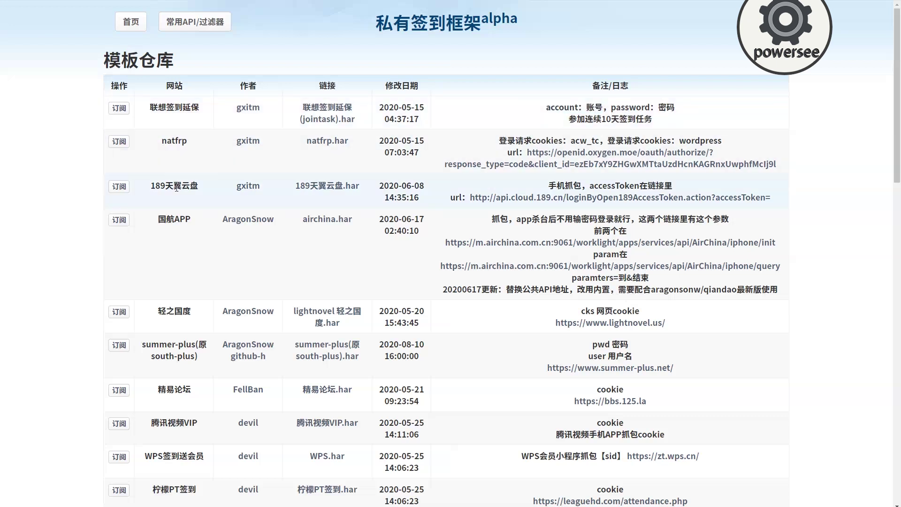
drag(549, 184, 736, 188)
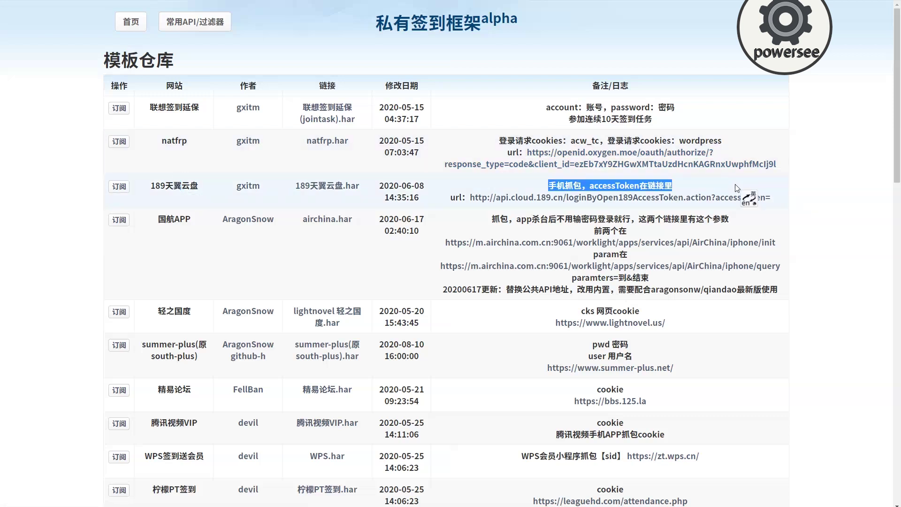
click(847, 193)
scroll(847, 192, down, 9)
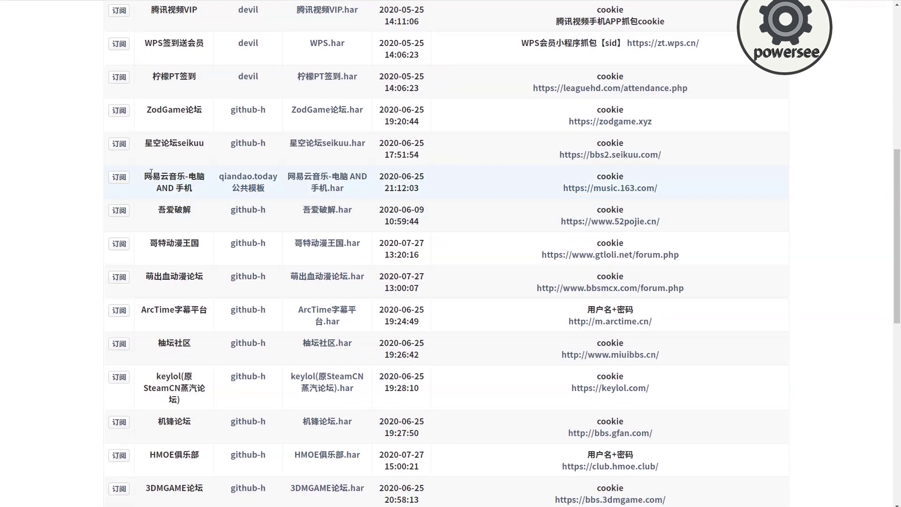
drag(596, 176, 655, 178)
click(701, 181)
Open music.163.com and reload it with the developer tools recording network requests.
right_click(613, 191)
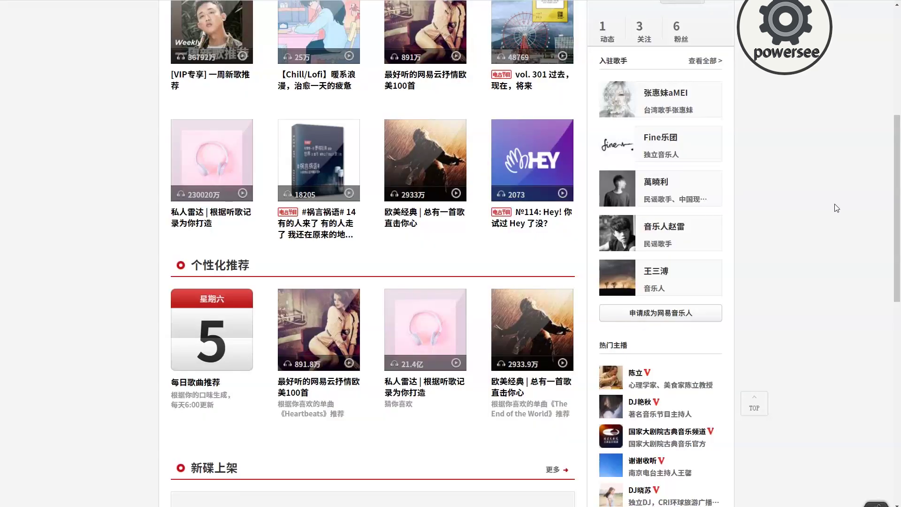
key(F12)
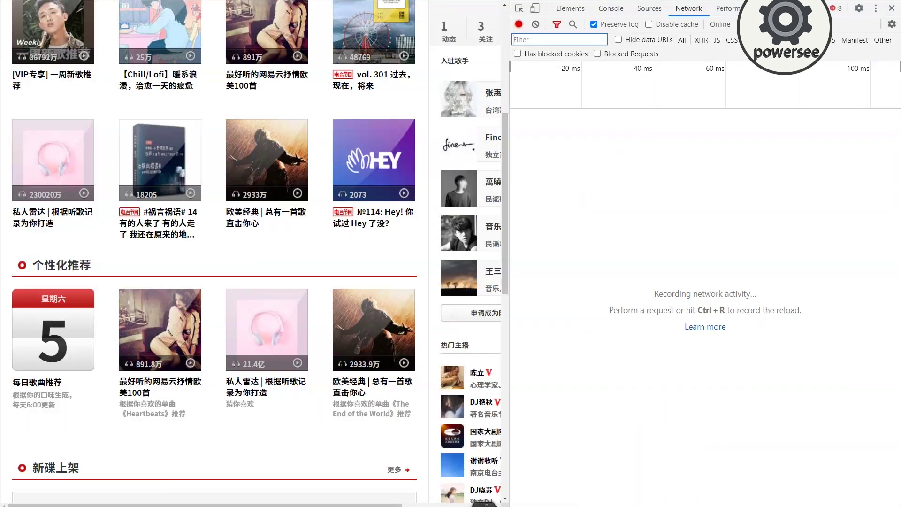
key(alt+f)
mouse_move(772, 128)
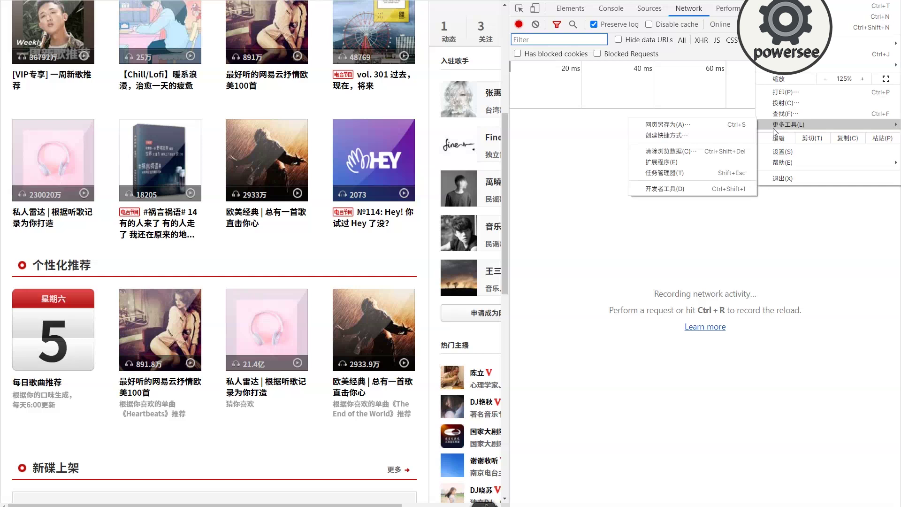
click(674, 187)
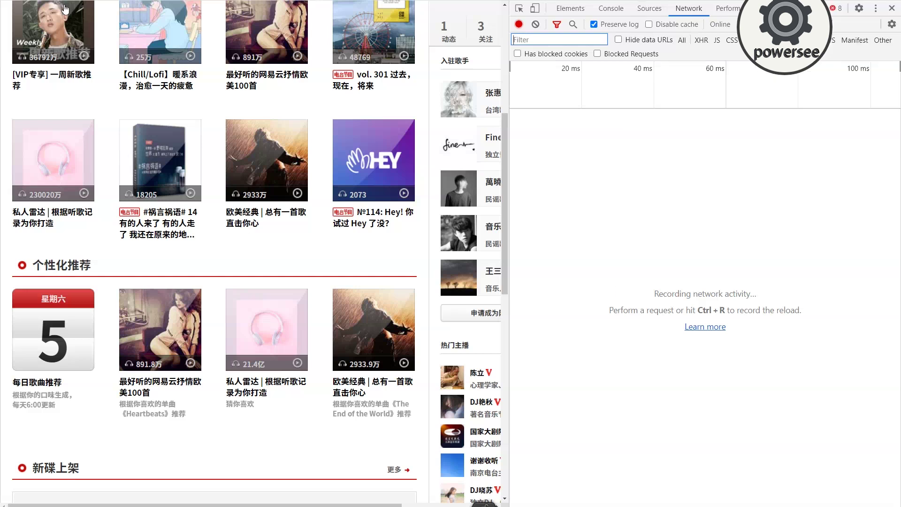
key(ctrl+r)
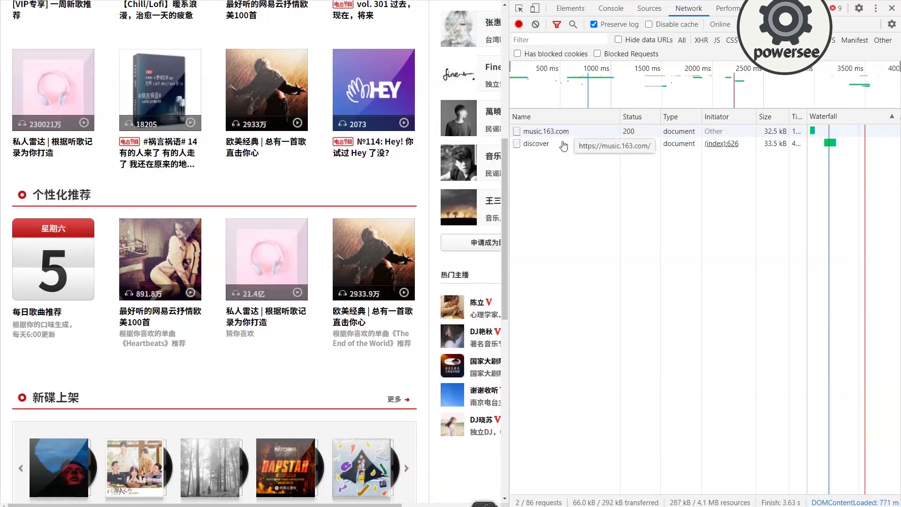
Filter to Doc requests and select the full cookie in the music.163.com request headers.
click(682, 40)
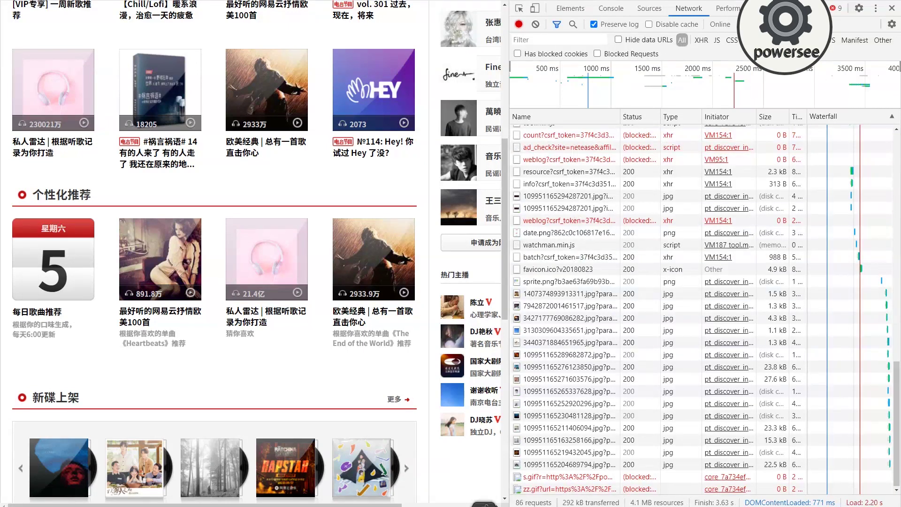
click(814, 40)
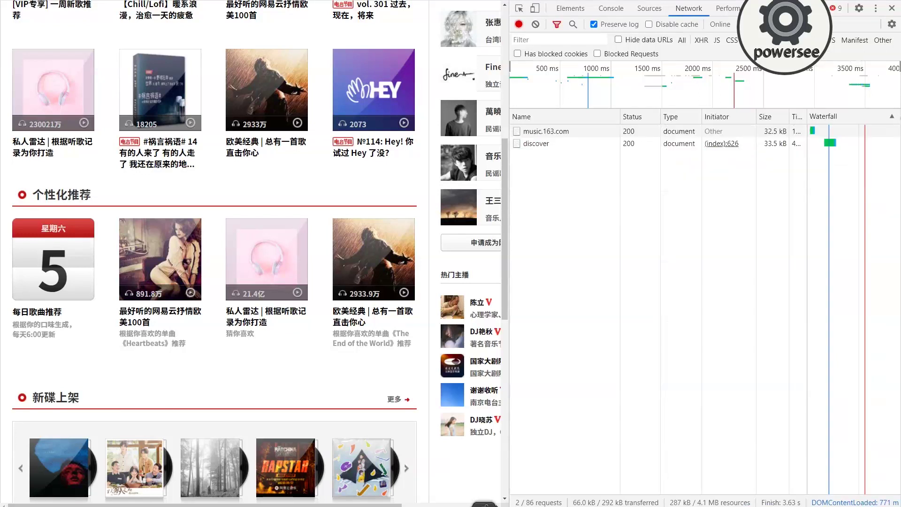
click(577, 135)
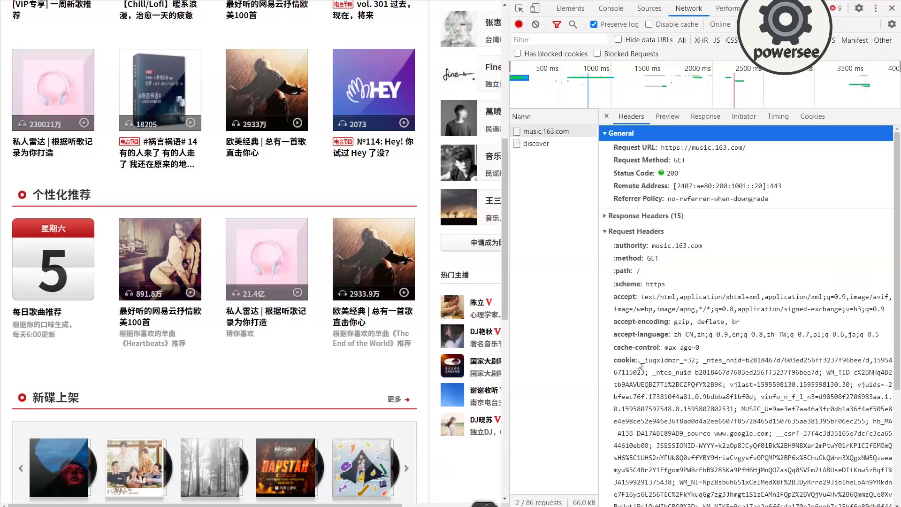
triple_click(642, 365)
scroll(703, 305, down, 1)
click(785, 252)
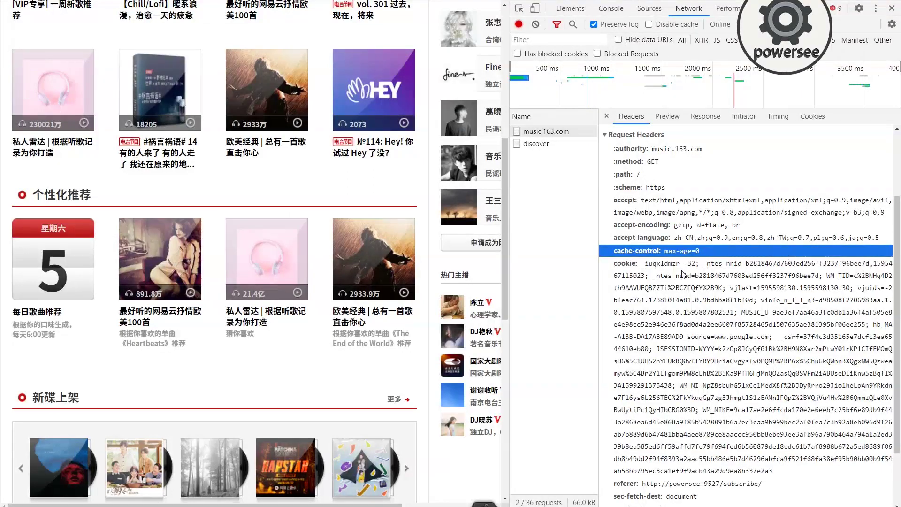
triple_click(639, 267)
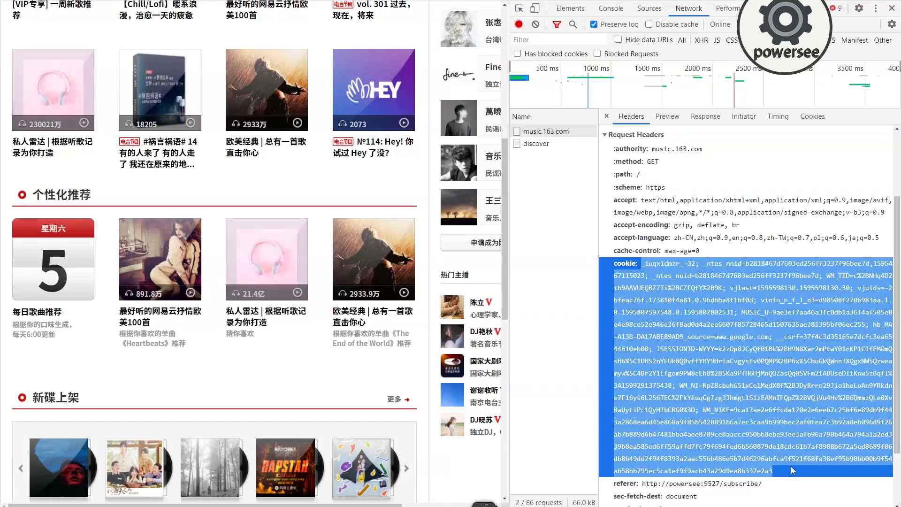
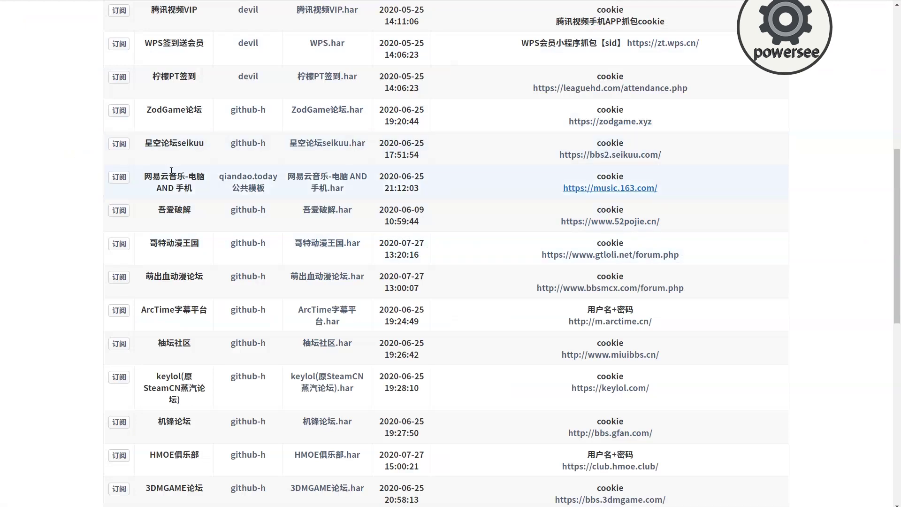
Open the 网易云音乐 template and test its two dailyTask requests with the pasted cookie until 签到成功.
click(144, 177)
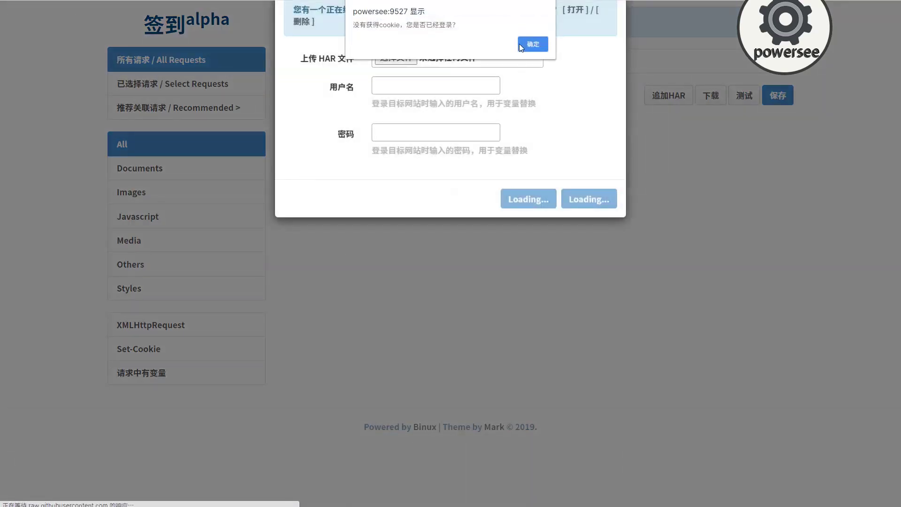
click(520, 43)
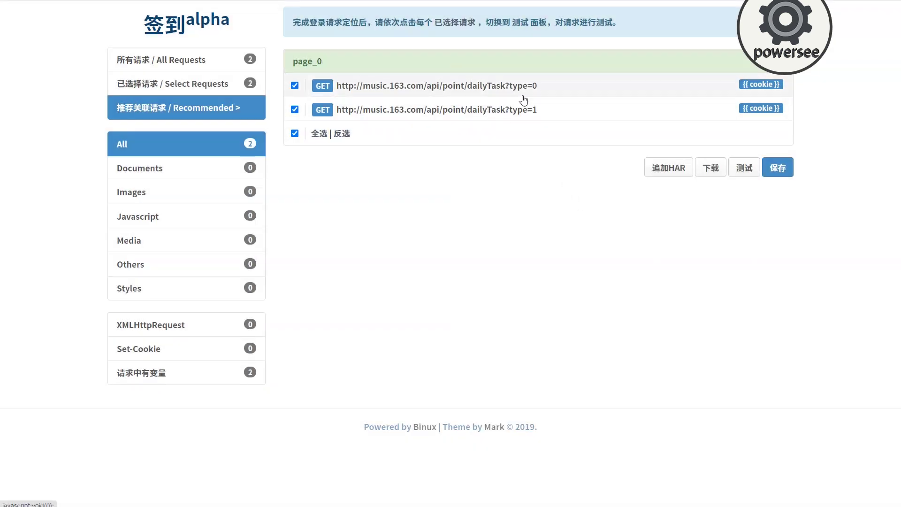
click(753, 171)
click(438, 69)
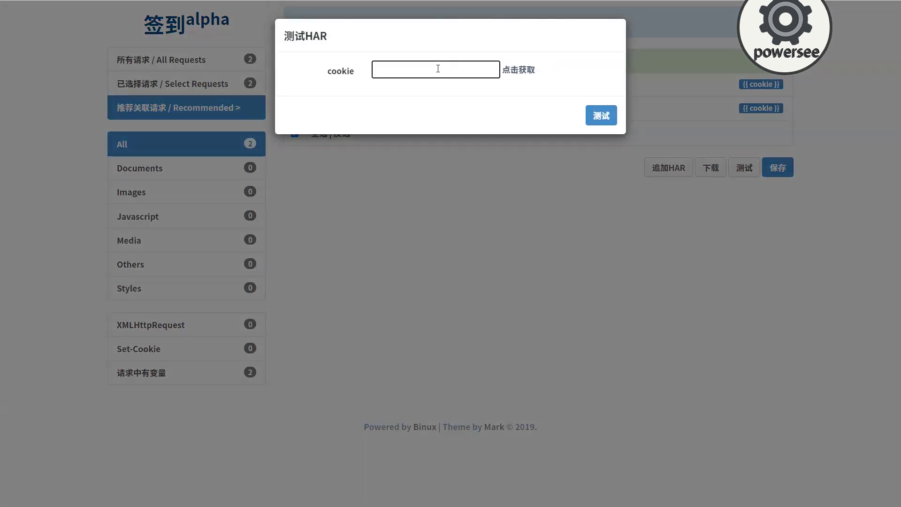
key(ctrl+v)
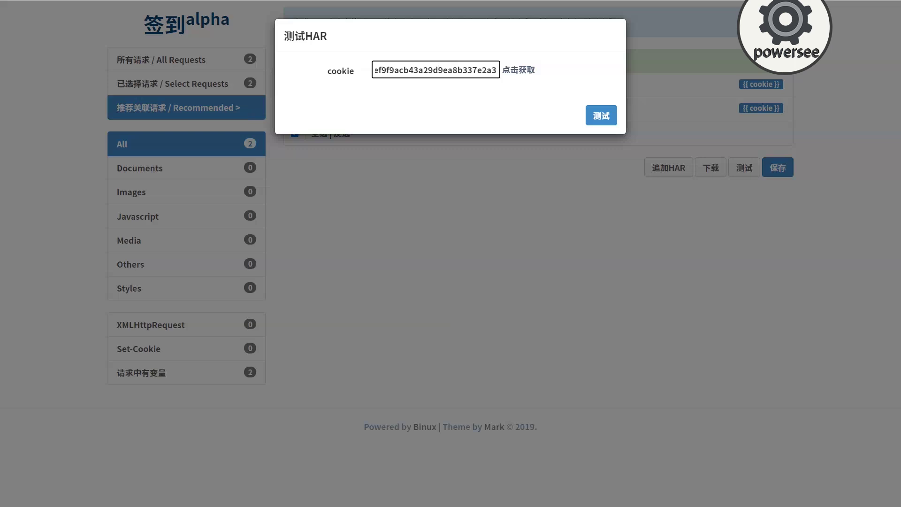
click(602, 115)
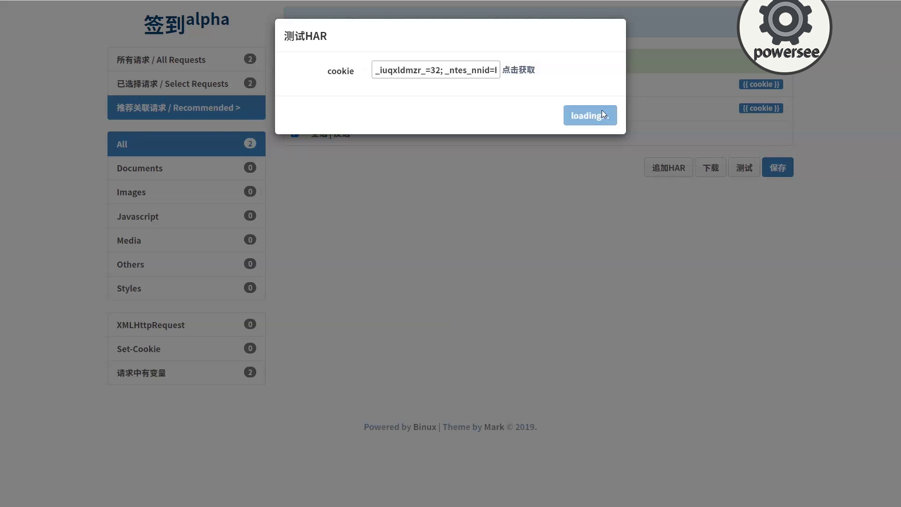
triple_click(537, 86)
click(523, 88)
click(584, 230)
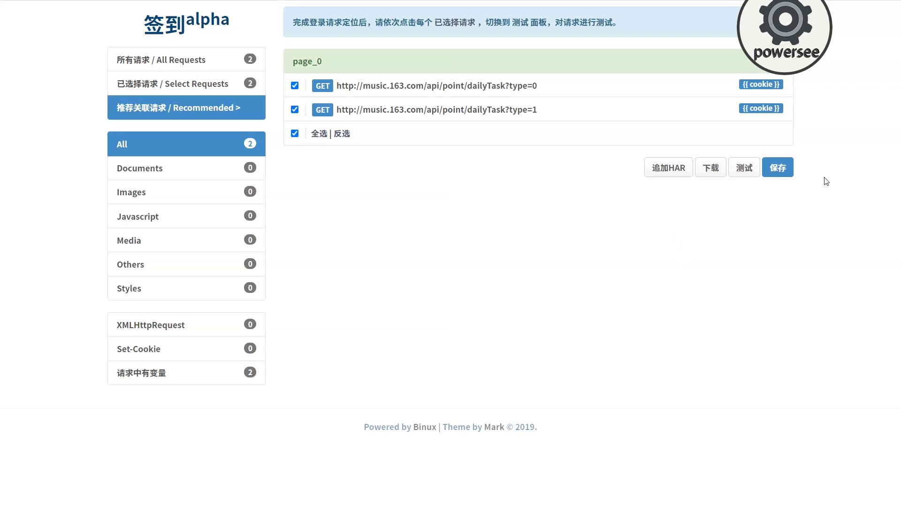
Save the HAR as a template with site name 163 and address music.163.com.
click(785, 171)
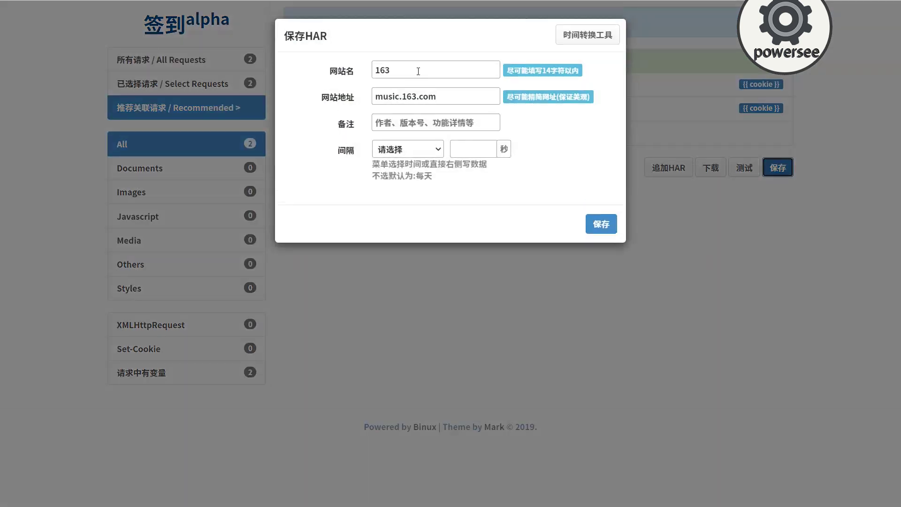
click(442, 97)
click(602, 224)
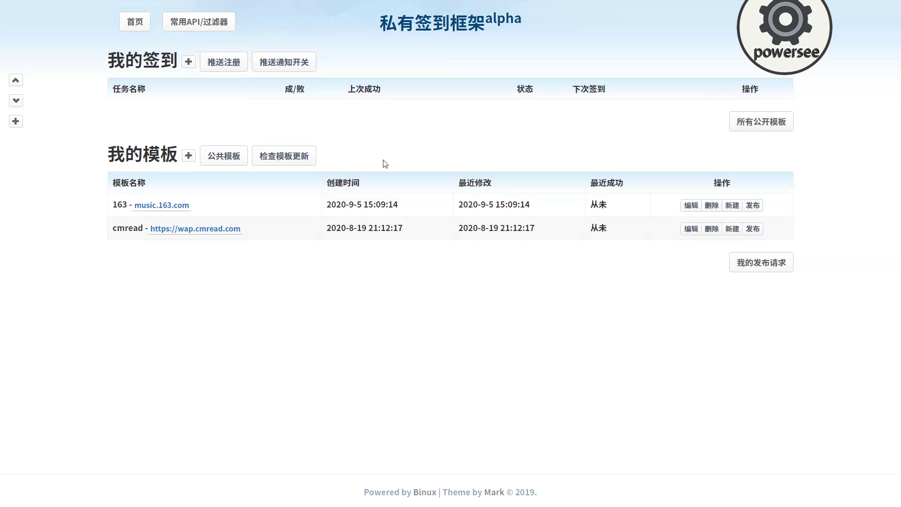
Create a new task from the 163 template with the account cookie in Cookies and submit it.
click(733, 206)
click(421, 140)
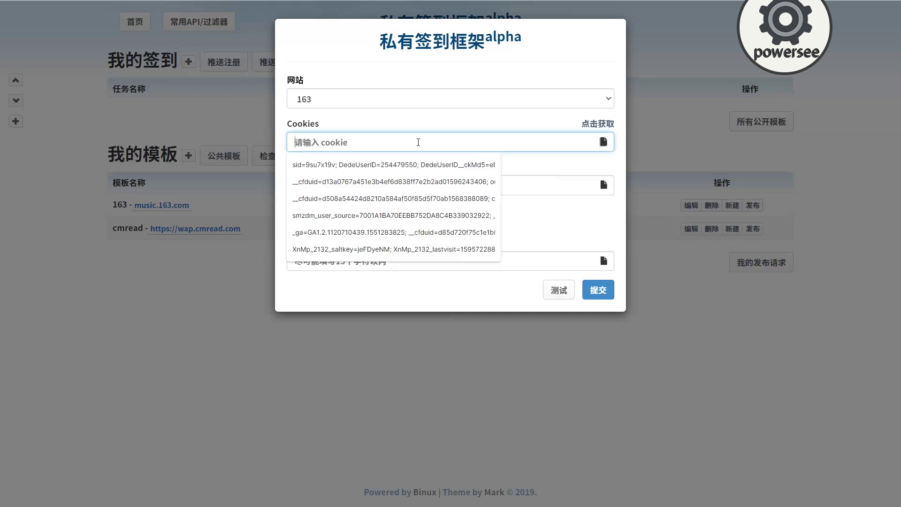
key(ctrl+v)
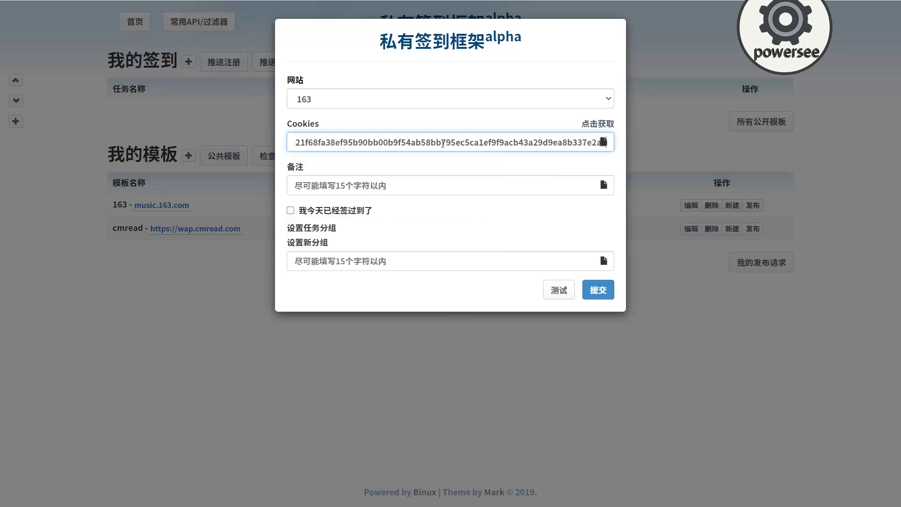
click(592, 291)
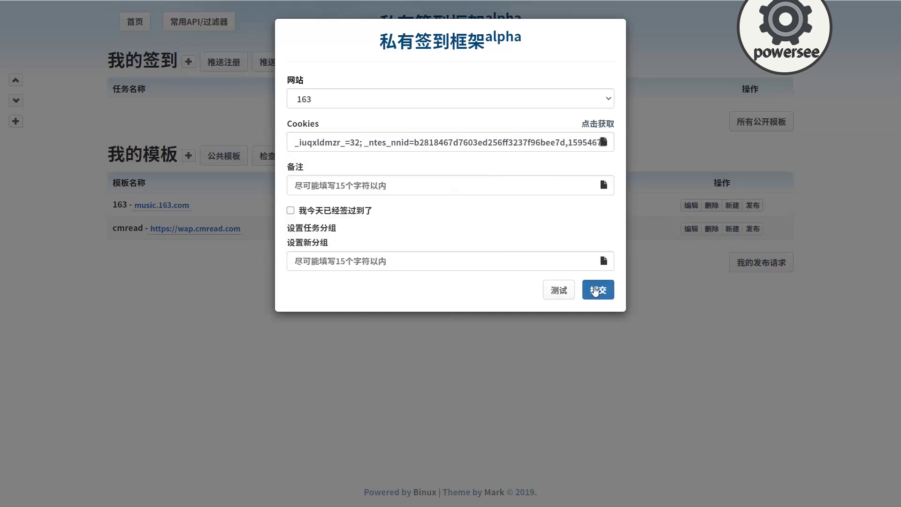
click(595, 290)
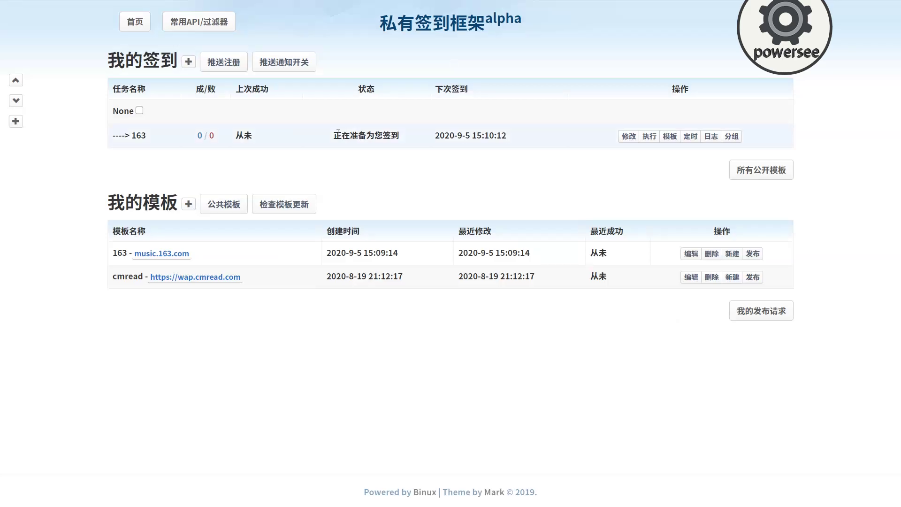
Check the new task's check-in progress message and its 0 failure count.
drag(336, 134, 422, 140)
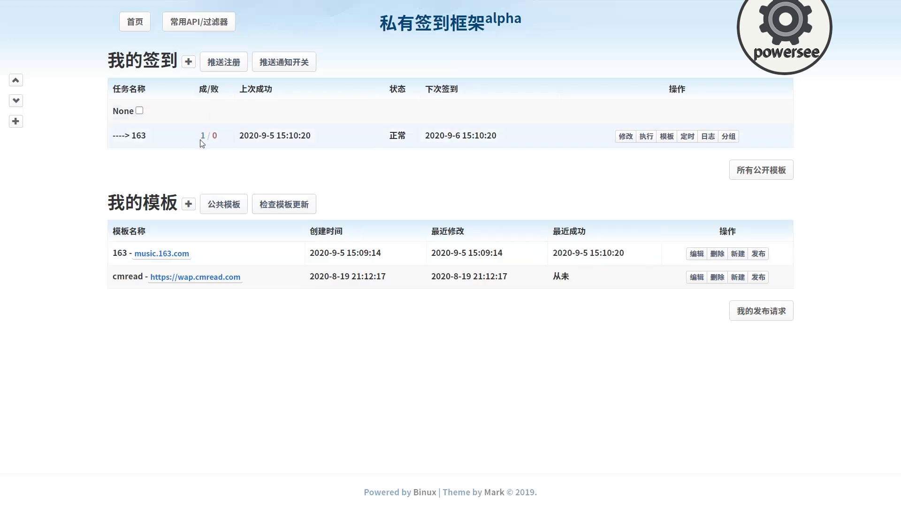
drag(212, 135, 223, 142)
click(544, 165)
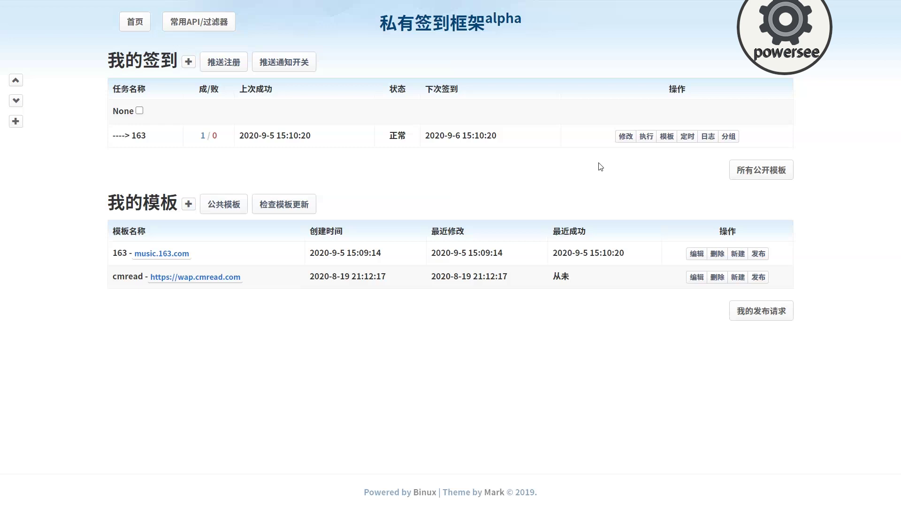
Turn on the 163 task's scheduled check-in at 00:00:10 daily and submit it.
click(688, 137)
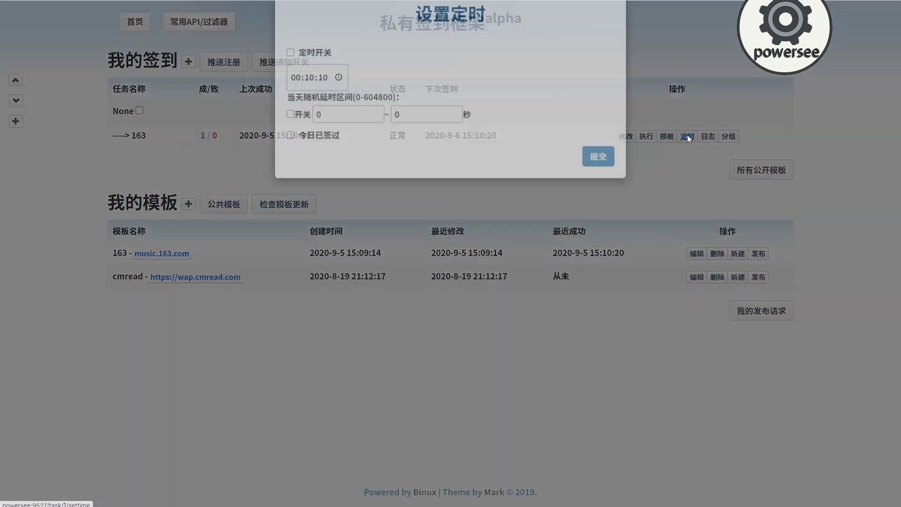
click(291, 80)
click(314, 106)
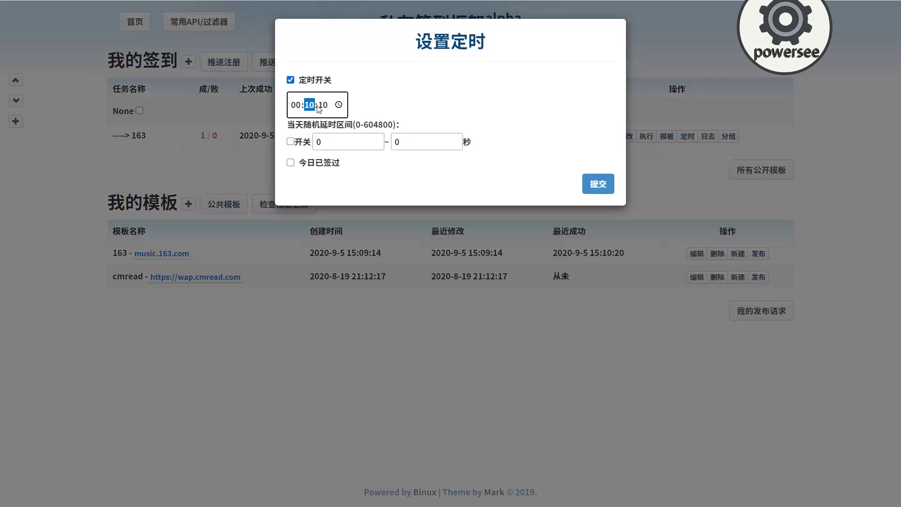
text(00:)
click(602, 185)
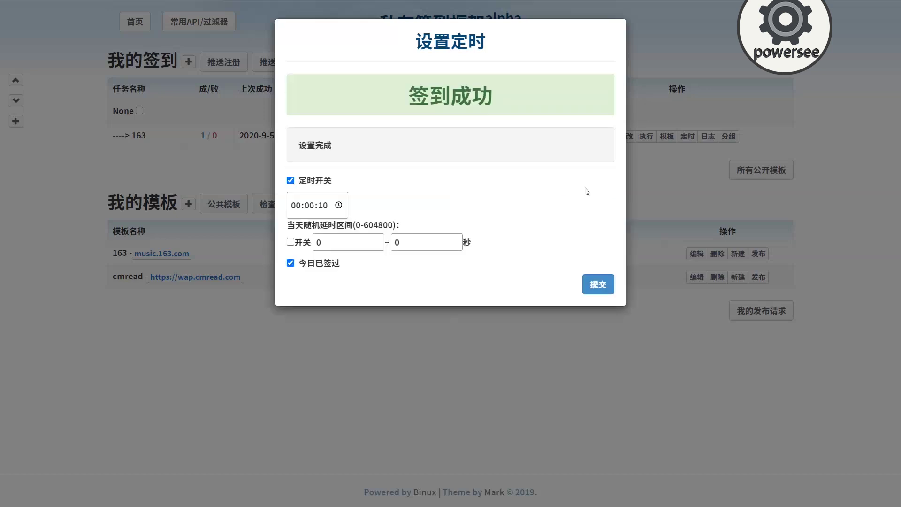
click(655, 196)
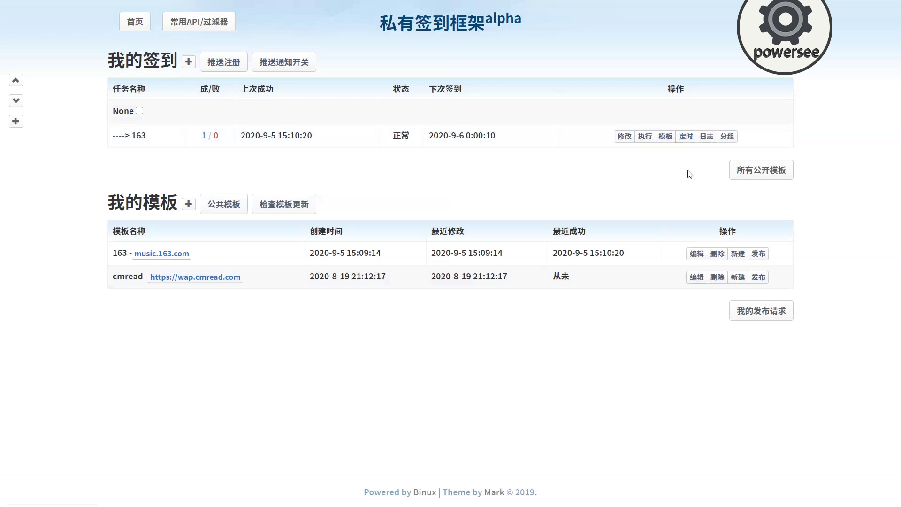
Look over the Bark, Skey and wxpusher push registration fields, then reopen the push settings.
click(222, 62)
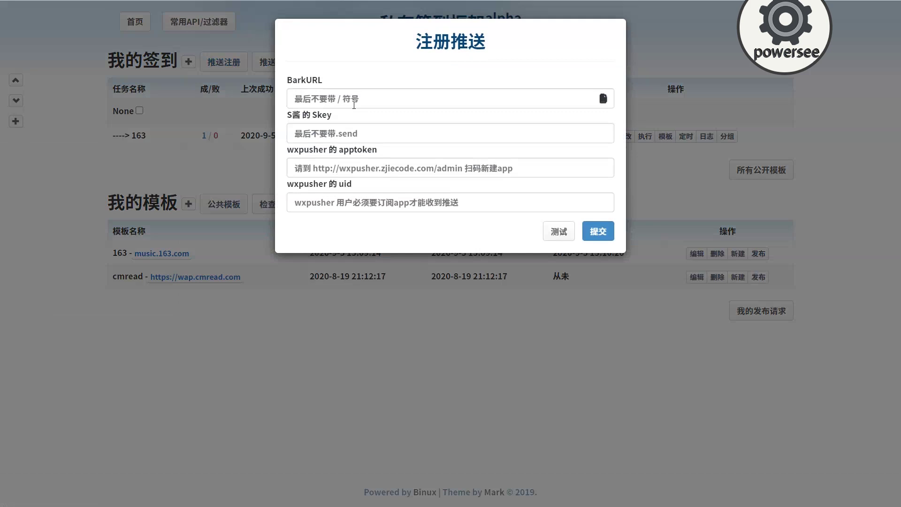
double_click(294, 82)
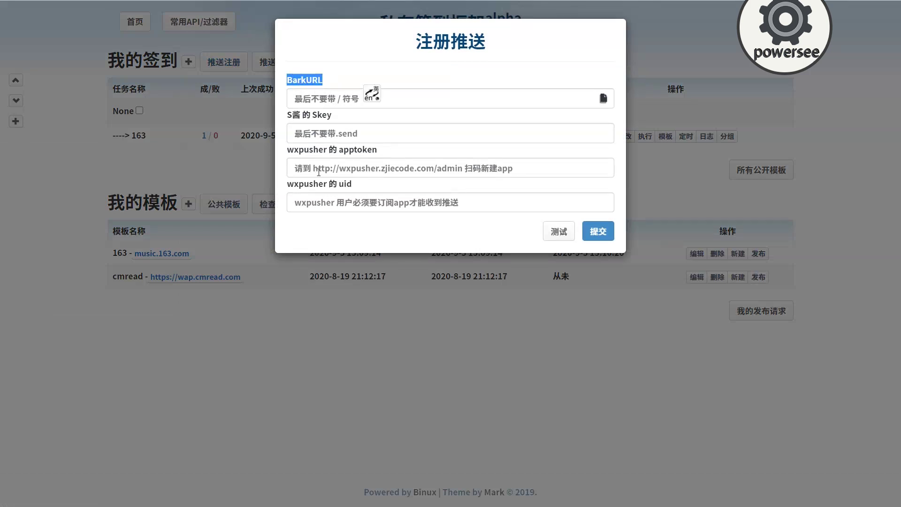
click(266, 62)
click(288, 63)
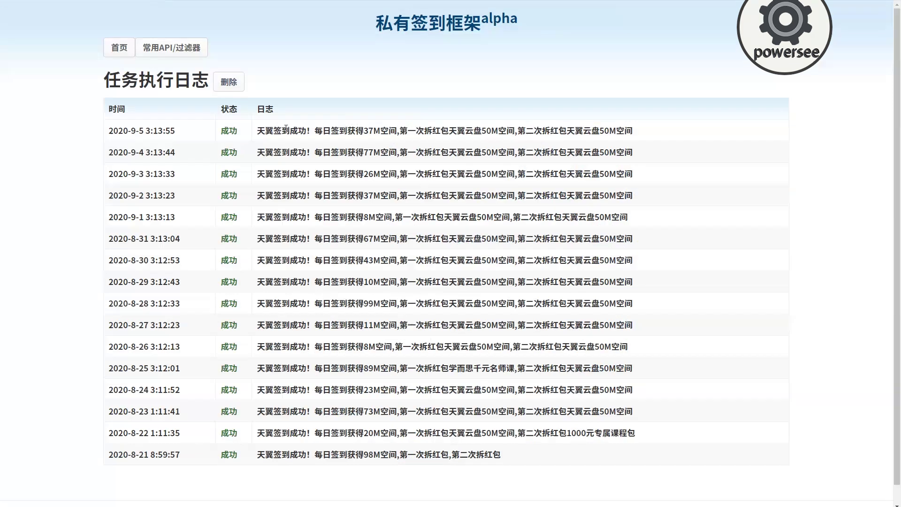
Review the 天翼 log's latest 天翼签到成功！ entry with 37M earned, then the whole log table.
drag(257, 131, 314, 131)
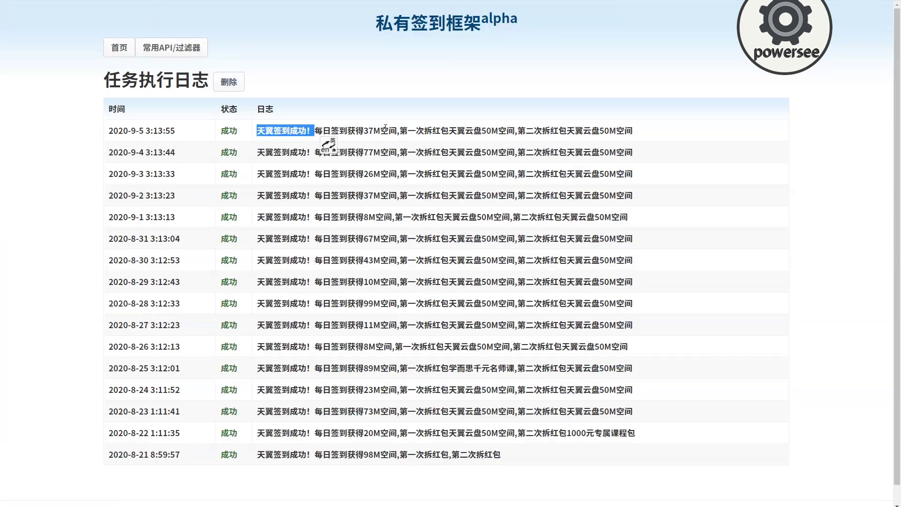
click(443, 179)
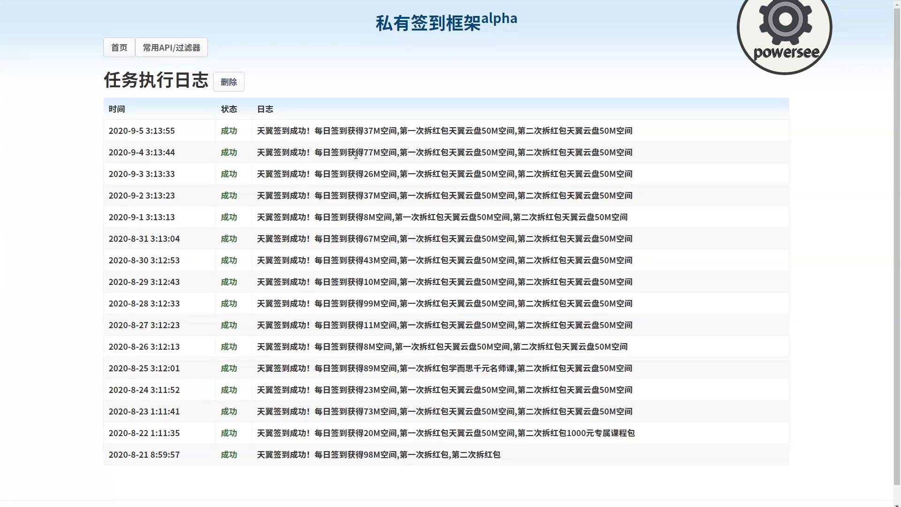
drag(363, 131, 381, 131)
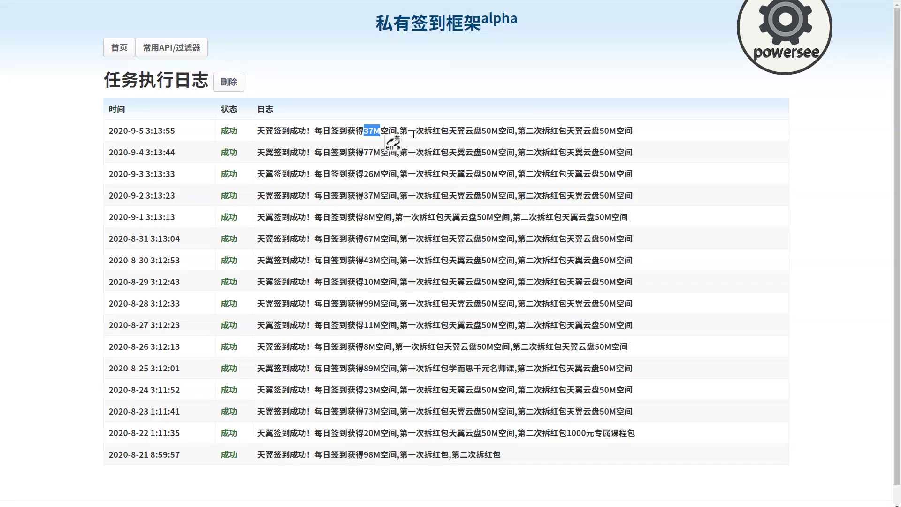
click(432, 134)
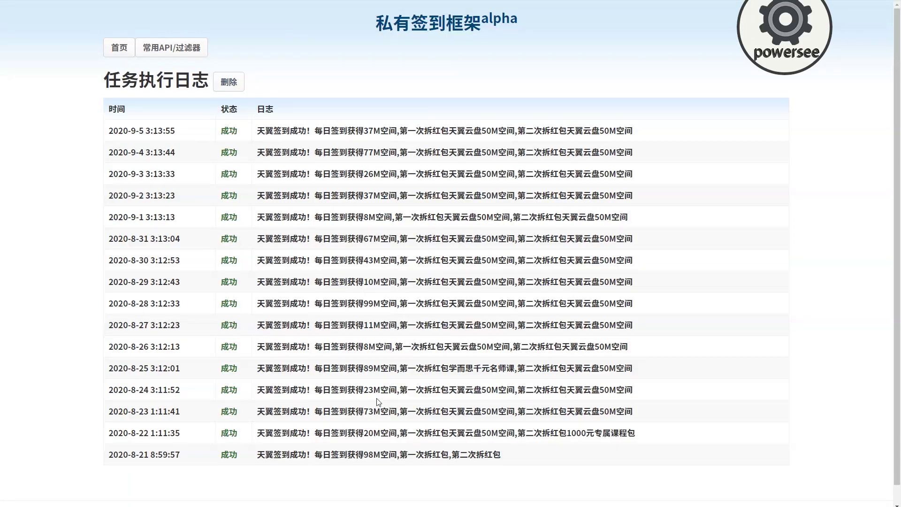
drag(200, 457, 111, 159)
click(377, 180)
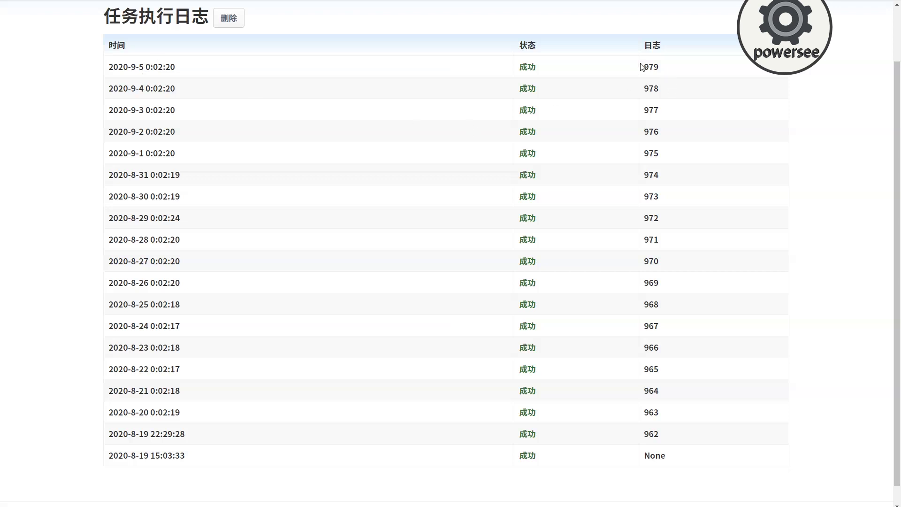
Inspect the newest log entries and rows 962–966, then scroll the home page to 我的模板.
drag(645, 68, 718, 90)
click(686, 81)
drag(663, 432, 711, 321)
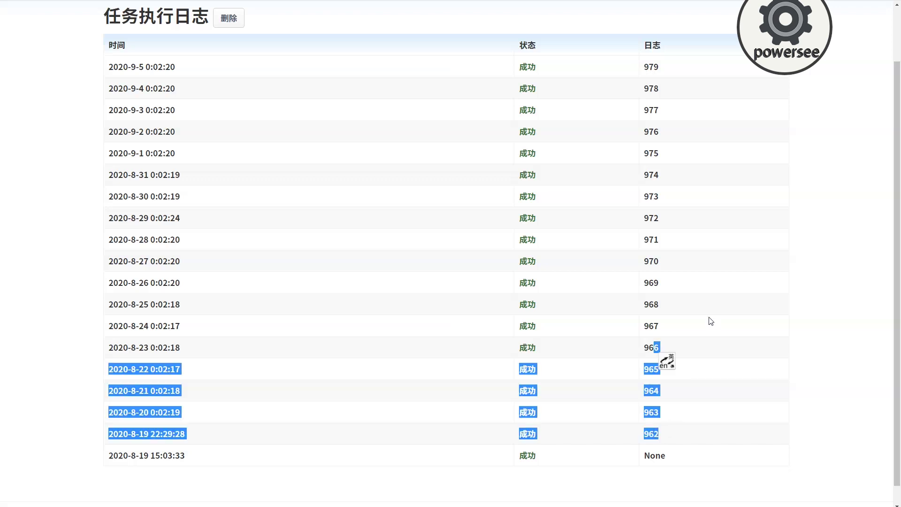
click(709, 322)
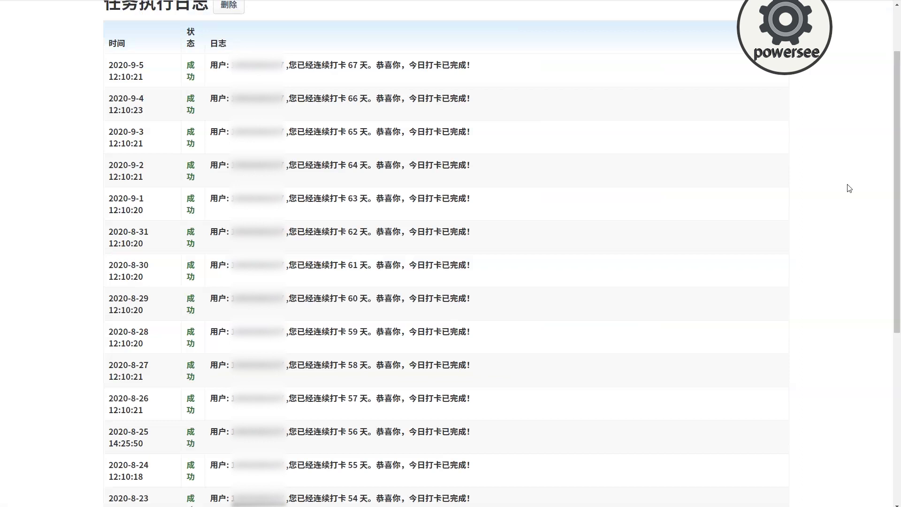
drag(897, 139, 898, 301)
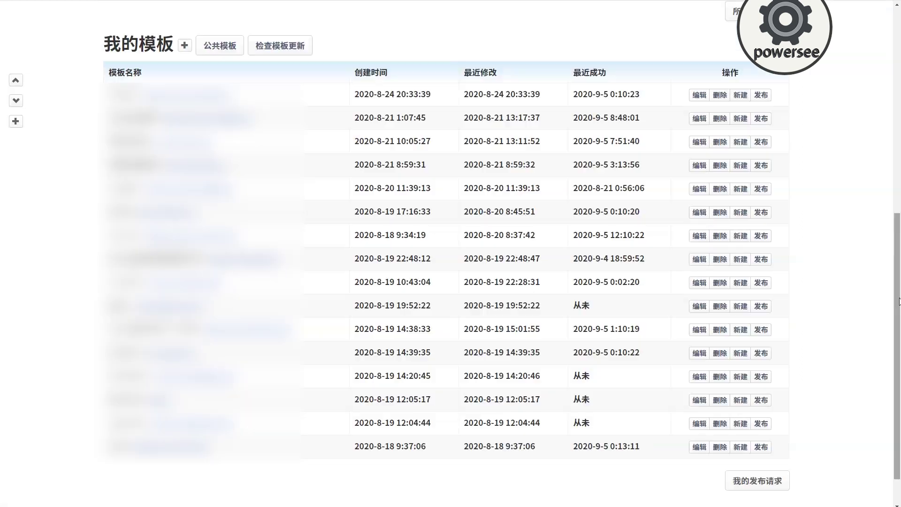